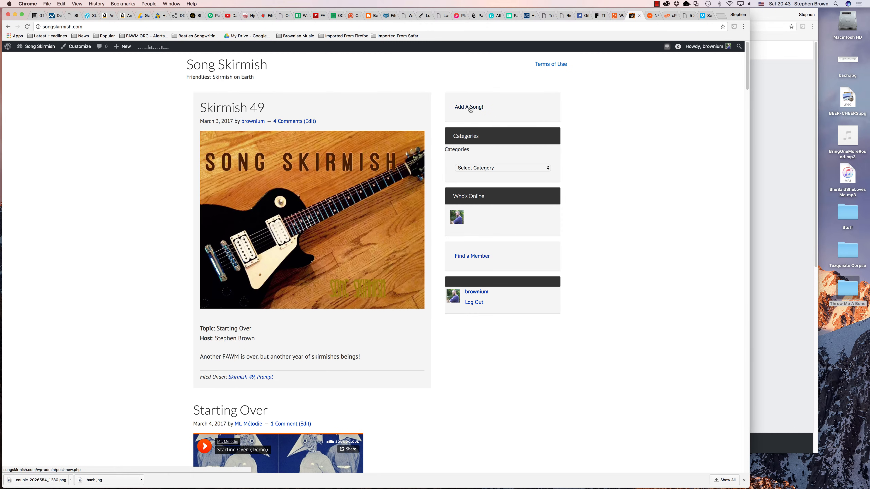
Create a new post from the site's dashboard and title it "Throw Me a Bone"
mouse_move(37, 47)
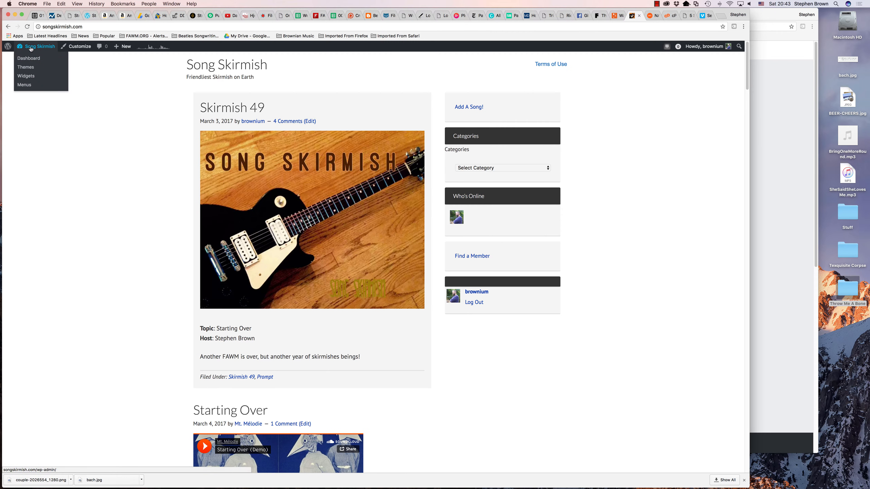
left_click(28, 59)
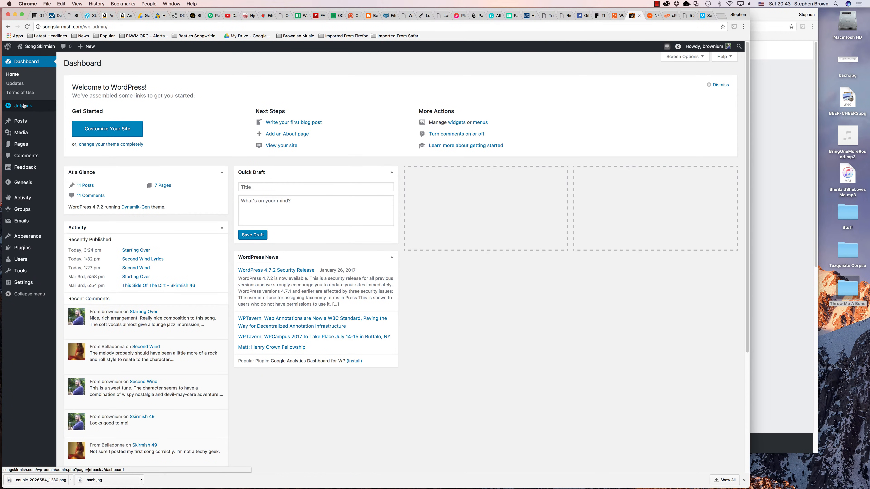
mouse_move(17, 124)
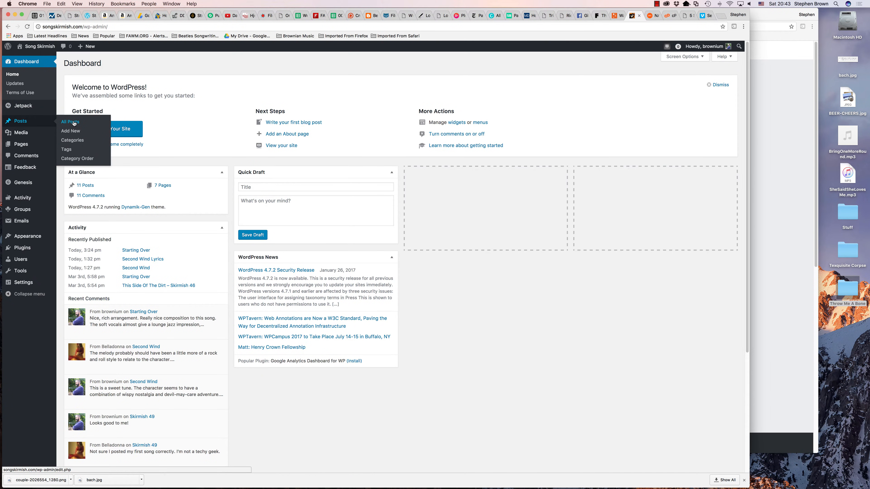
left_click(90, 48)
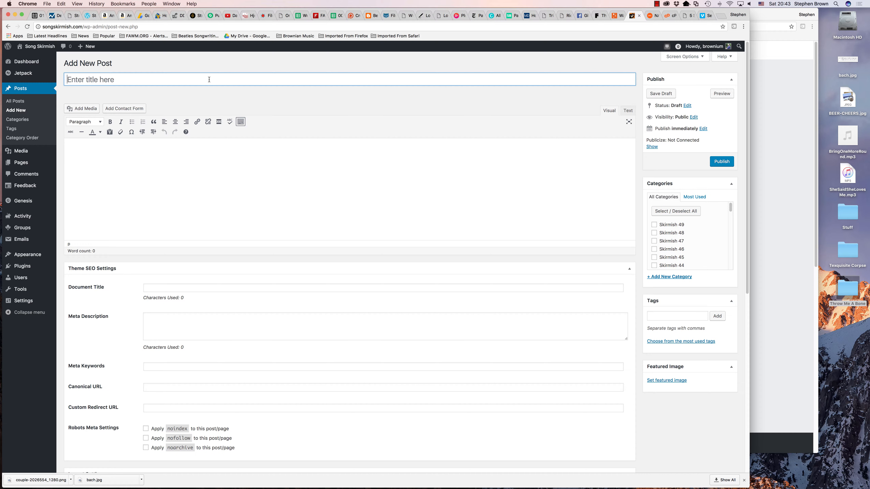
type("Throw Me a Boen")
key("BackSpace")
key("BackSpace")
type("ne")
Write "This is a song" in the post body and add an empty line above it
left_click(166, 158)
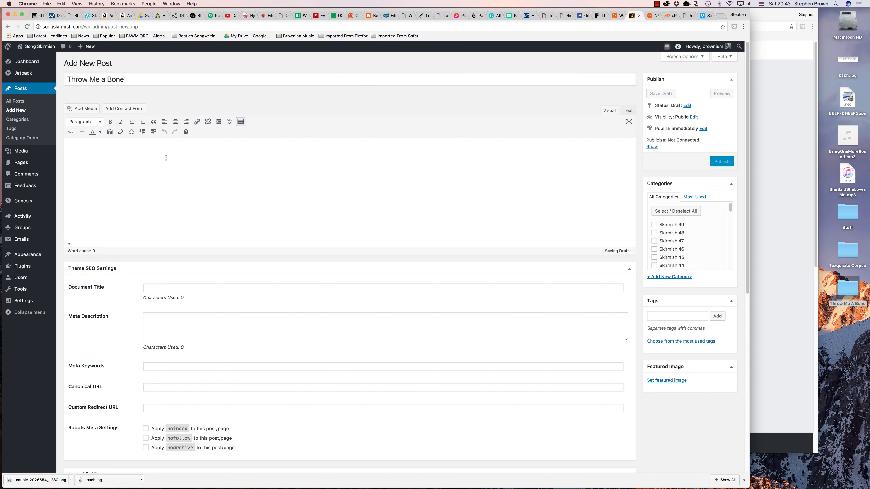
type("Thi s")
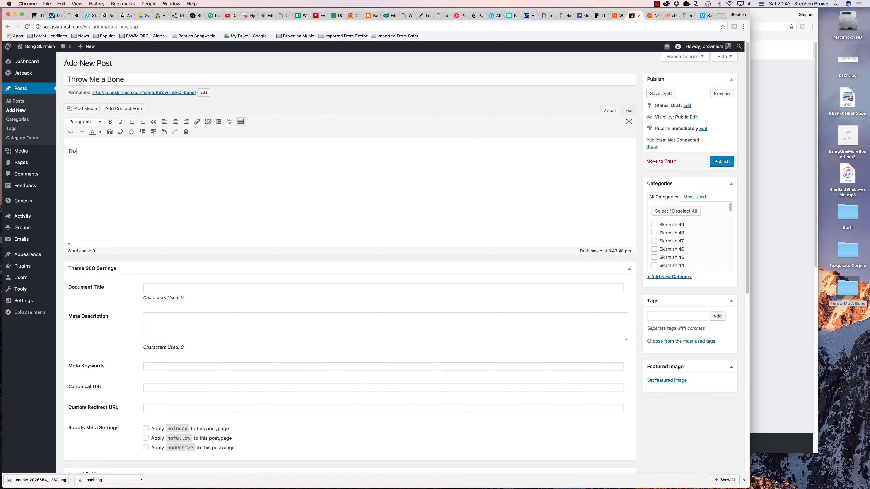
key("BackSpace")
key("BackSpace")
key("BackSpace")
type("s is a song")
left_click(68, 152)
key("Return")
Open the file upload area for adding media to the post
left_click(89, 109)
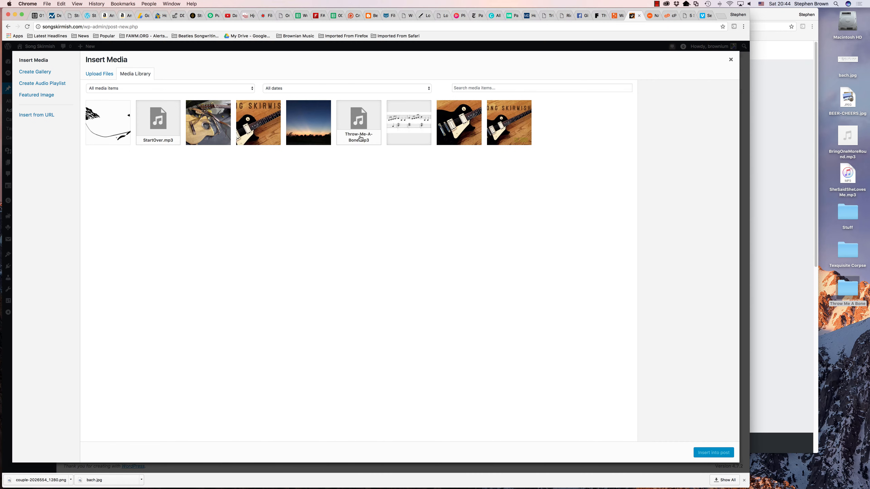
left_click(106, 74)
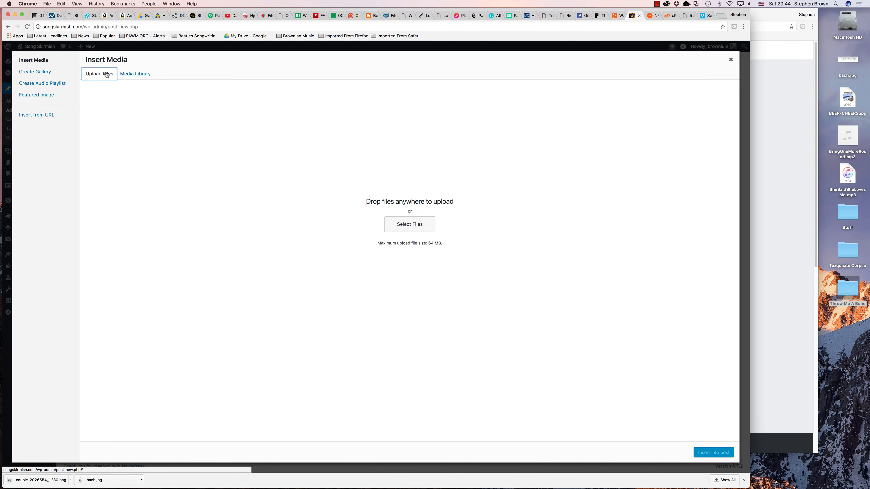
left_click(413, 227)
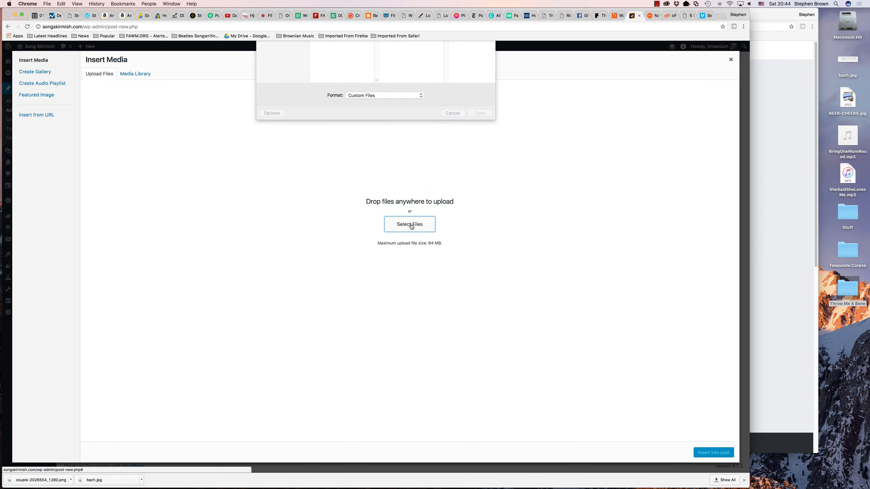
scroll(294, 77, "down", 5)
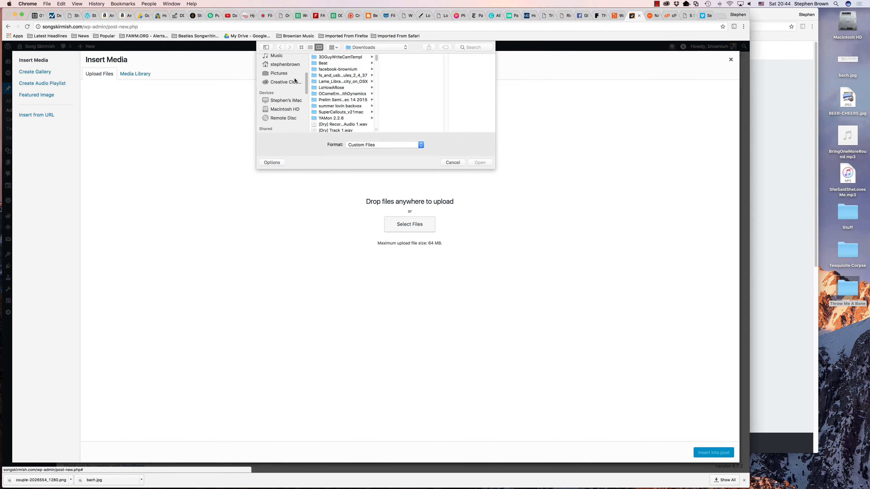
scroll(296, 80, "up", 3)
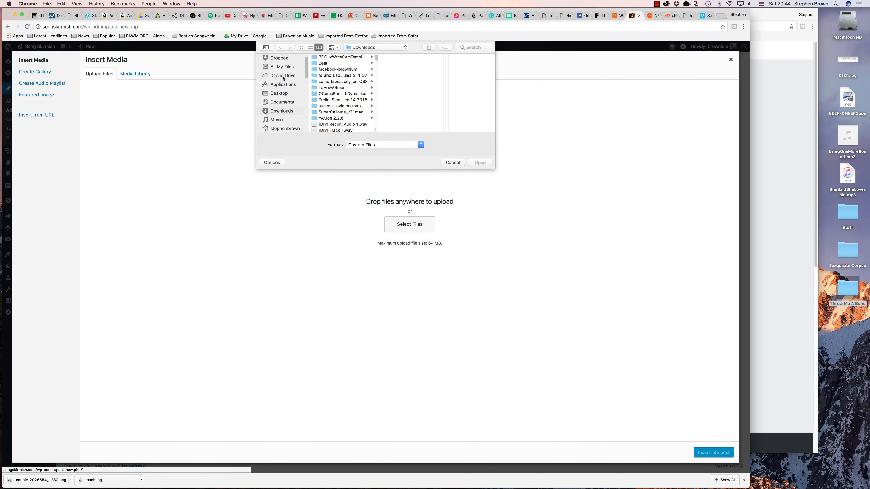
left_click(453, 163)
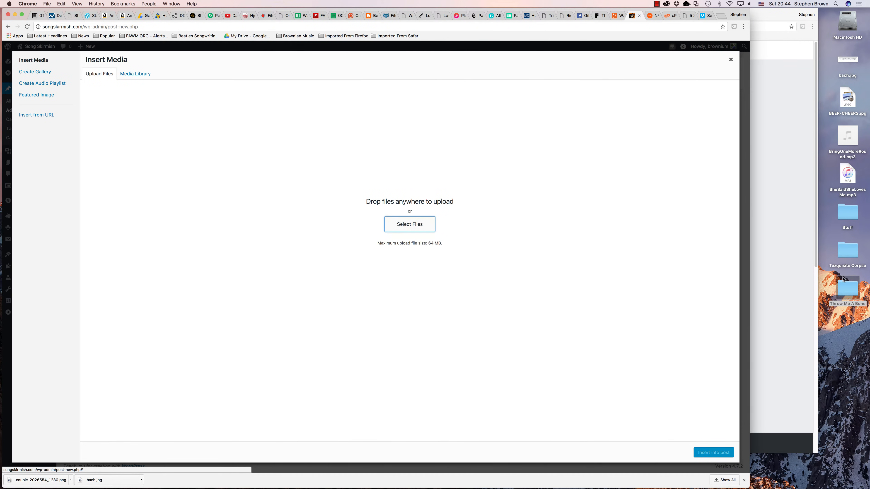
Upload Throw Me A Bone.mp3 to the media library from the desktop folder Throw Me A Bone
double_click(848, 289)
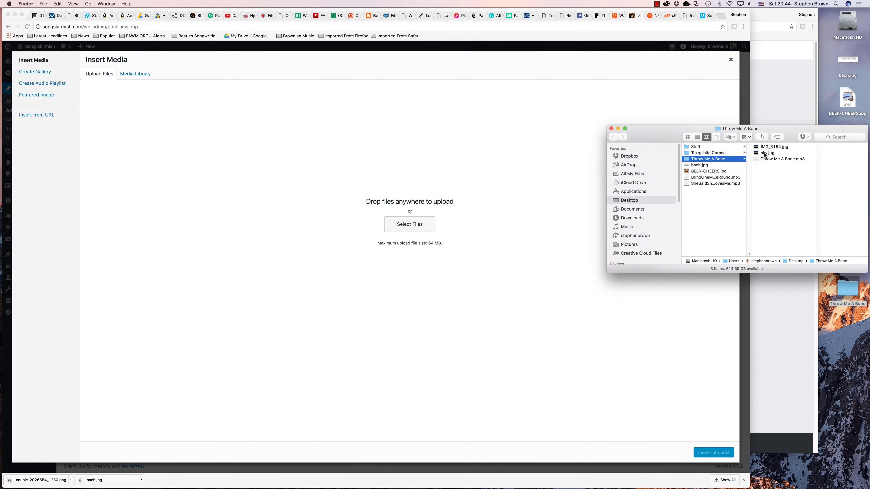
left_click_drag(777, 159, 415, 233)
left_click(160, 98)
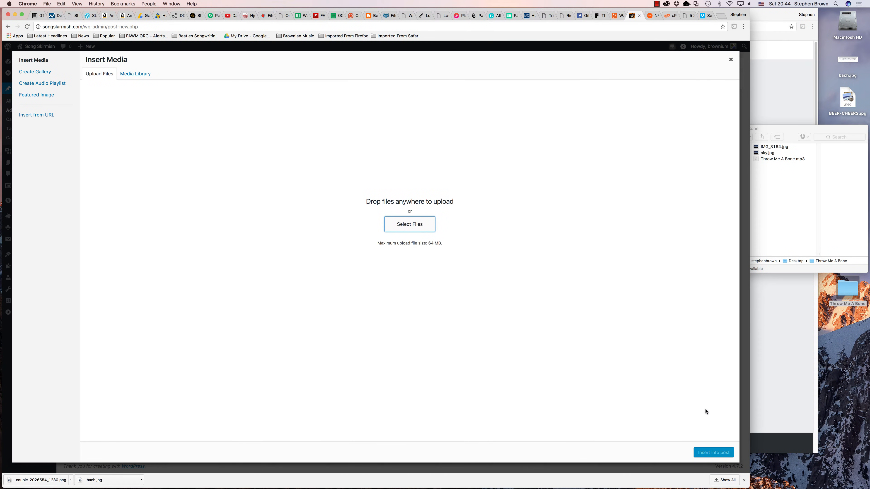
left_click(767, 190)
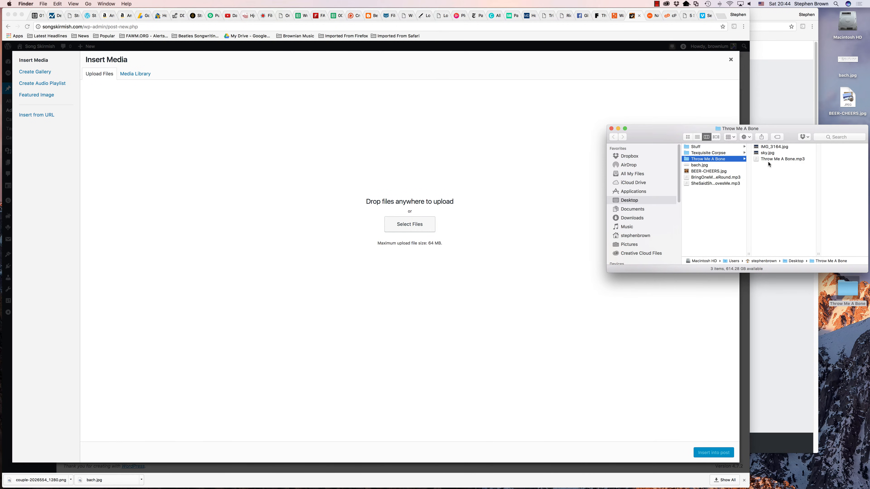
left_click_drag(761, 160, 325, 172)
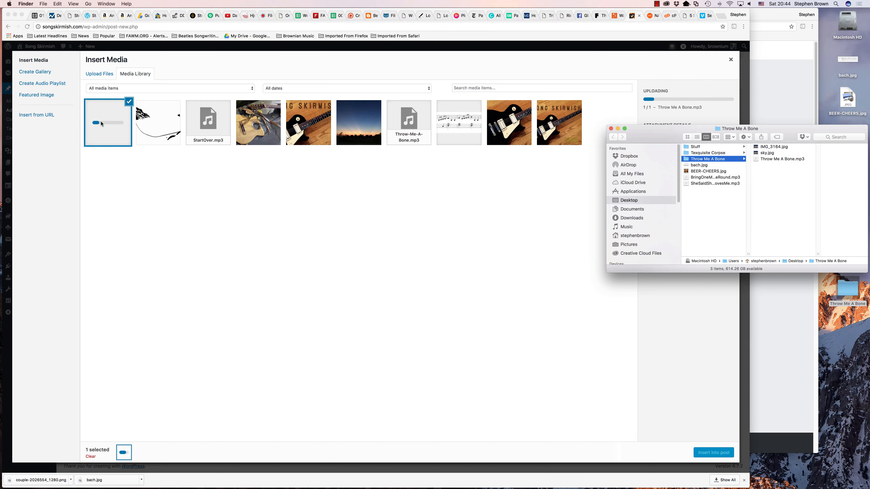
left_click(100, 188)
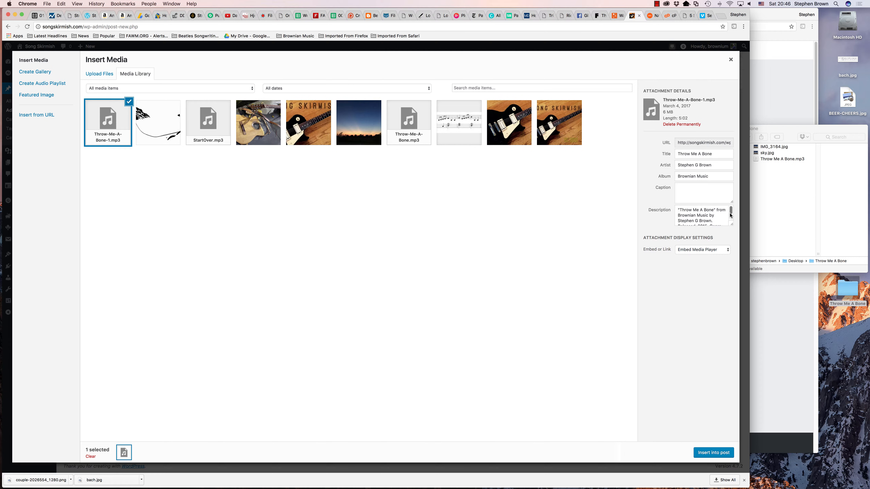
Insert the uploaded Throw-Me-A-Bone-1.mp3 into the post as an embedded media player
left_click_drag(731, 212, 730, 209)
left_click(317, 126)
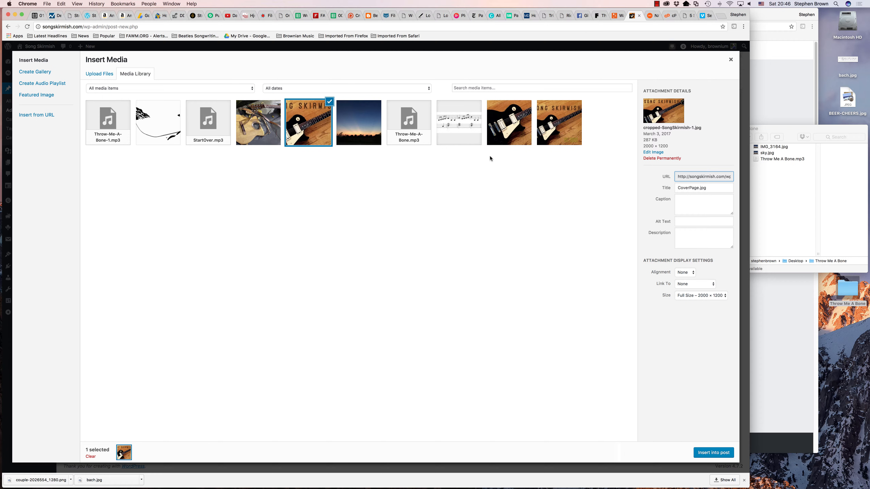
left_click(100, 112)
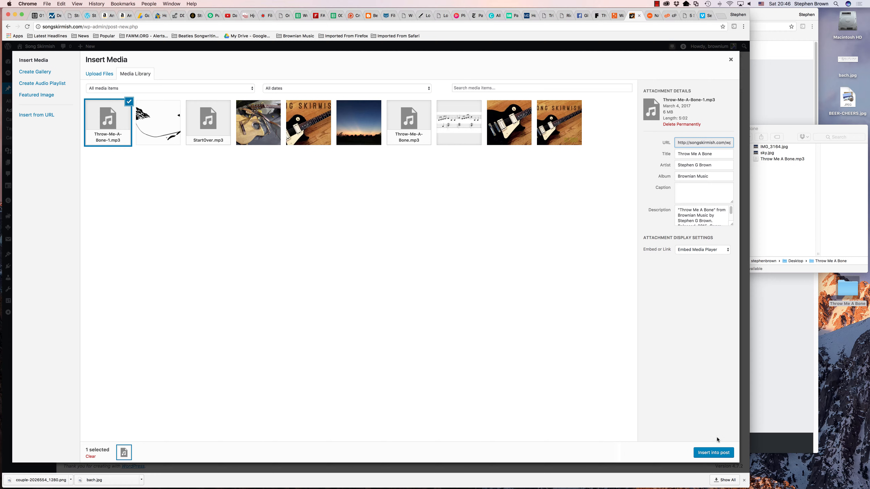
left_click(716, 458)
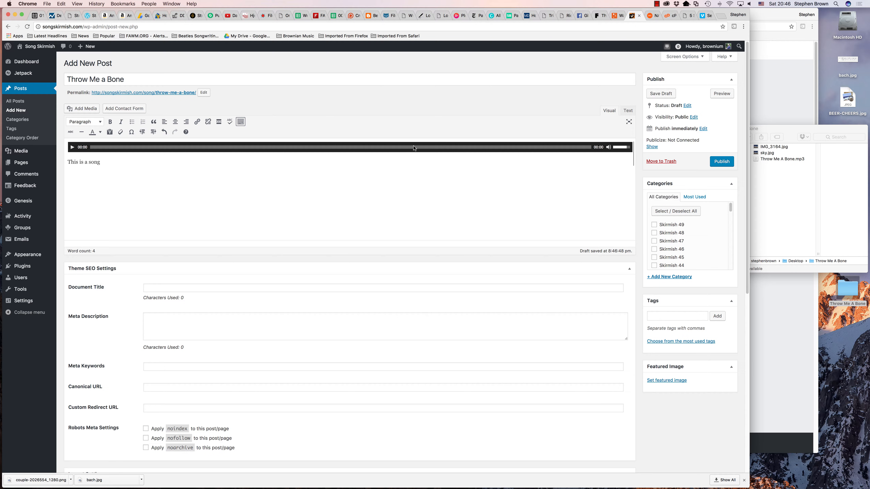
Examine the option for inserting media from a URL and close it without adding anything
left_click(81, 109)
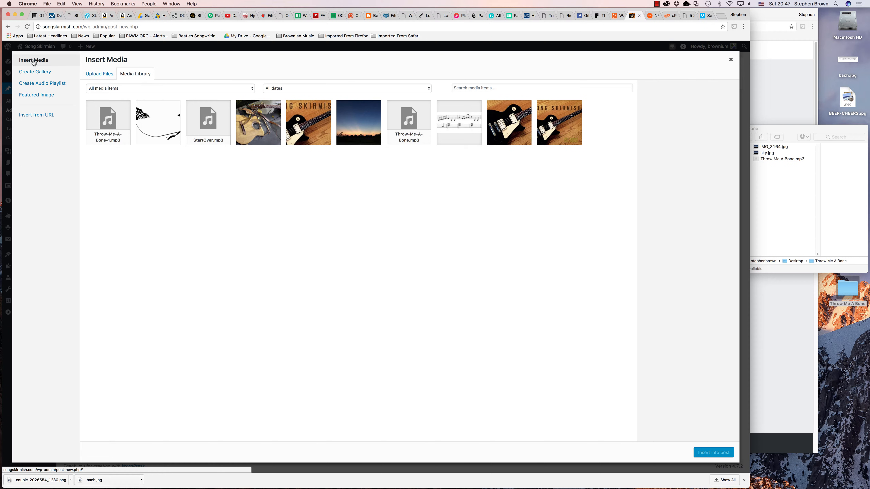
left_click(30, 116)
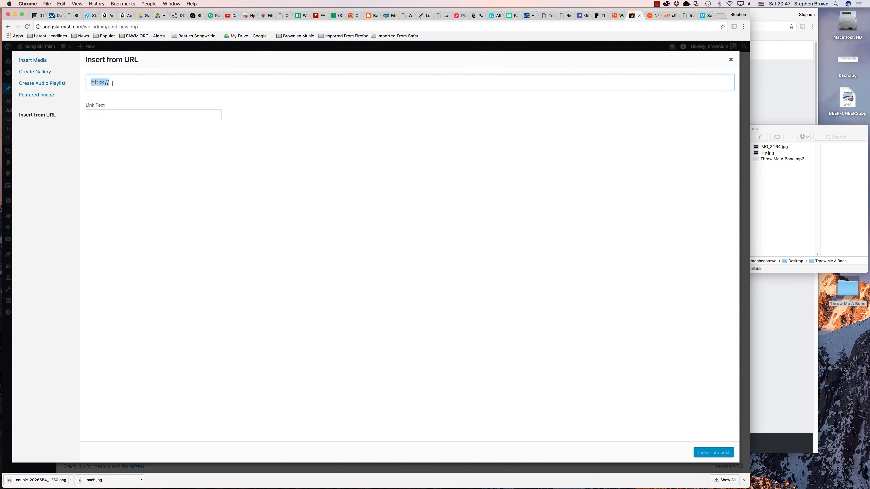
key("Right")
left_click(731, 62)
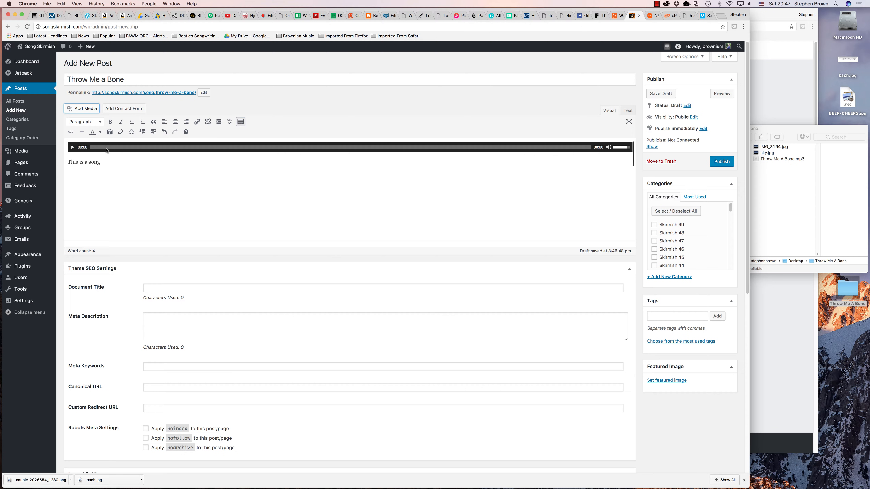
Append "blah blah" to the sentence below the audio player and make the last word bold
left_click(124, 164)
type("blah blah")
double_click(118, 162)
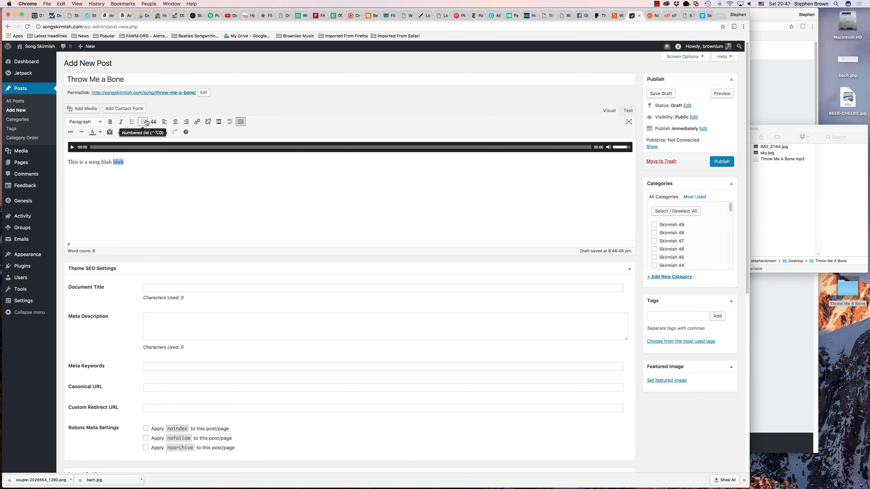
left_click(111, 122)
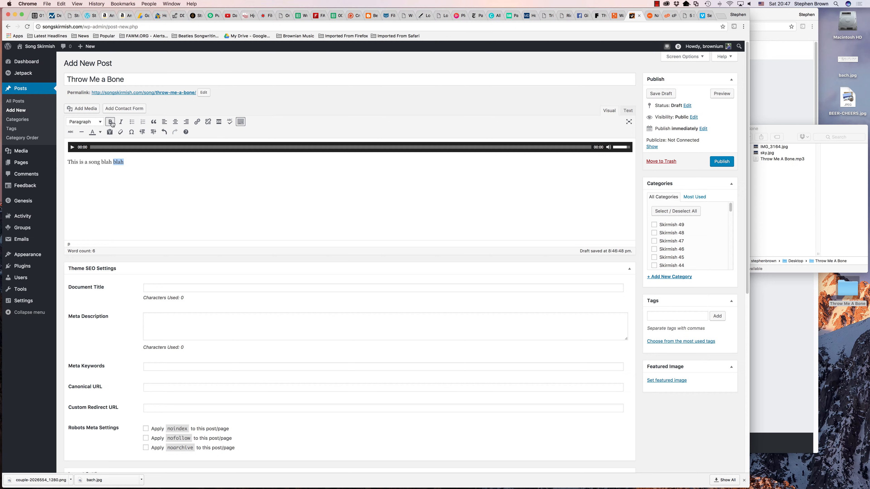
Italicize the first "blah" in the sentence and add a new line below the text
double_click(102, 162)
left_click(121, 122)
left_click(124, 184)
key("Return")
Show the post's HTML source and examine the audio shortcode and the em and strong tags around the formatted words
left_click(629, 110)
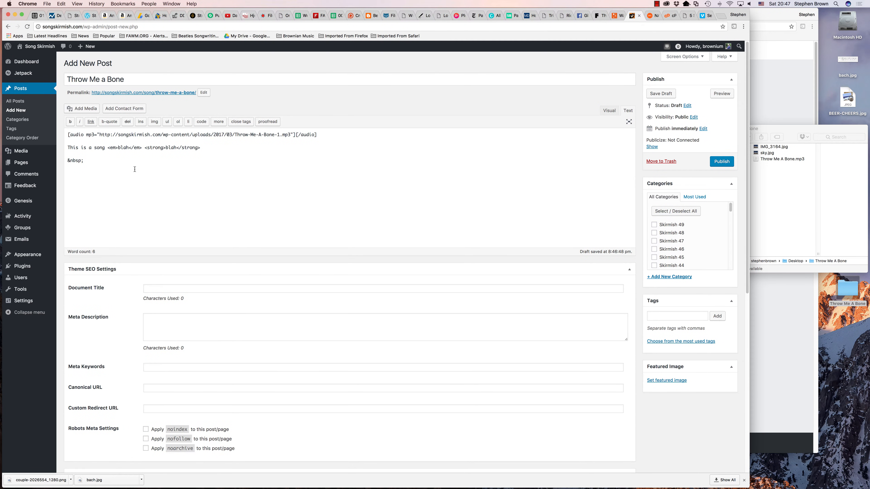
left_click_drag(135, 168, 64, 133)
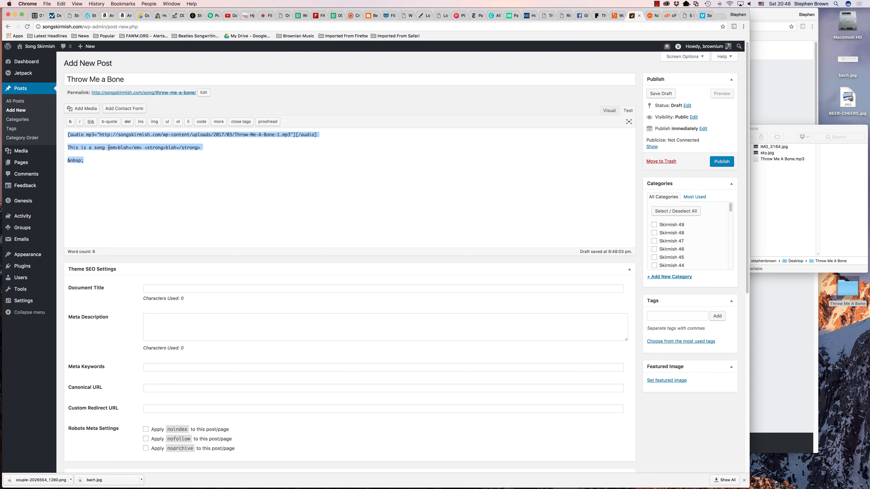
left_click_drag(110, 148, 137, 148)
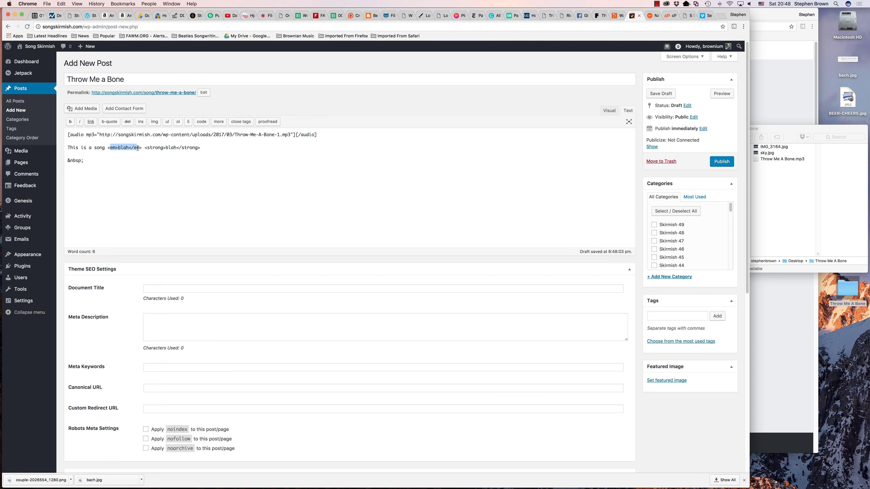
double_click(123, 148)
double_click(171, 148)
double_click(123, 147)
double_click(167, 148)
double_click(127, 148)
double_click(172, 148)
left_click_drag(201, 147, 146, 148)
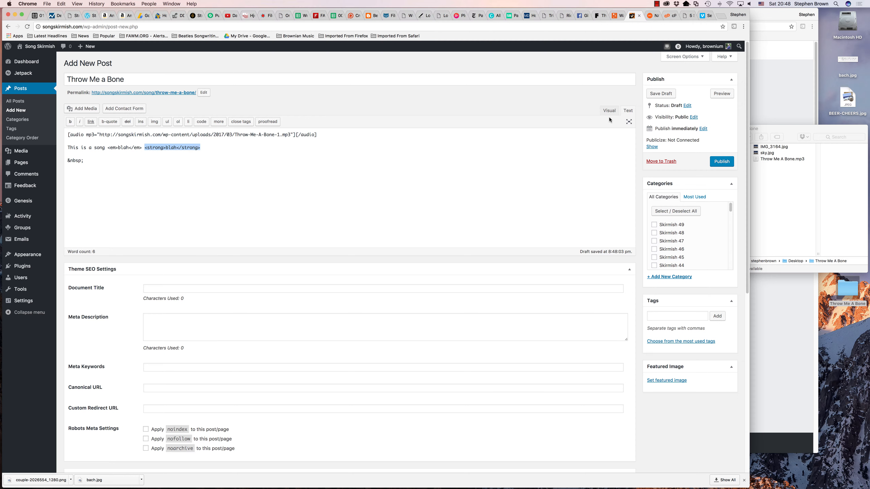
left_click(278, 160)
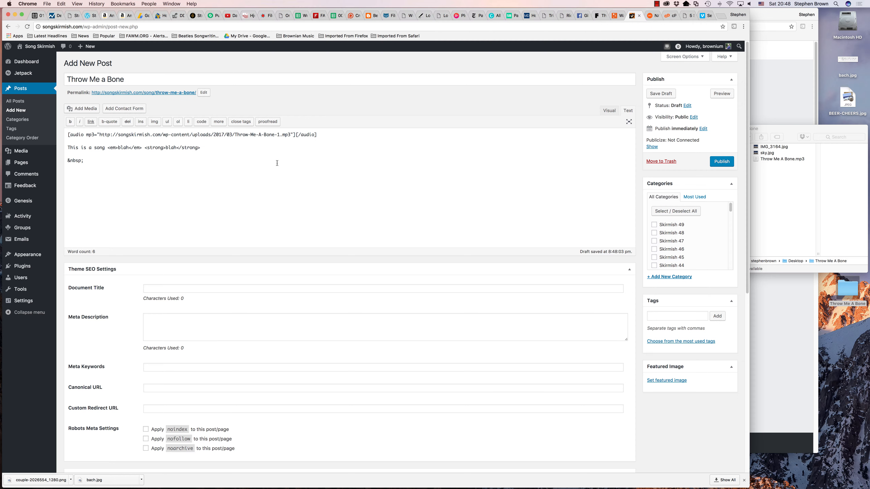
Open soundcloud.com in a new browser tab and go to the signed-in account's profile page
left_click(719, 17)
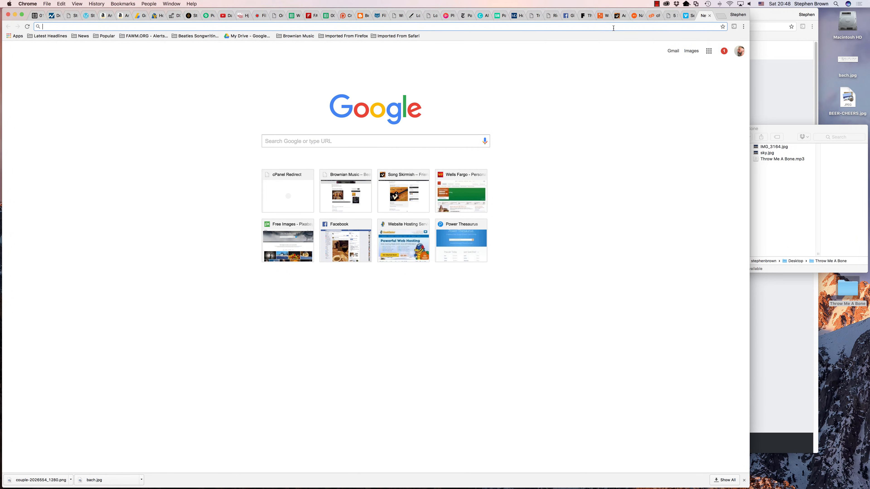
type("soundcloud.com")
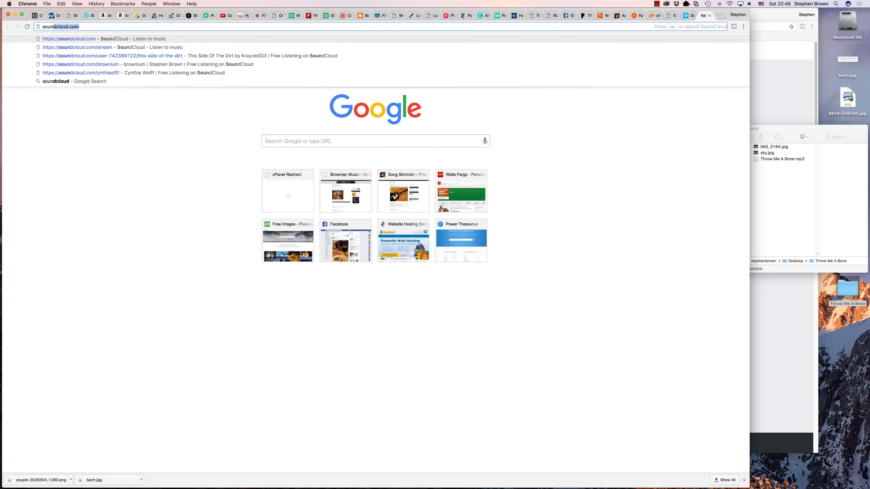
key("Return")
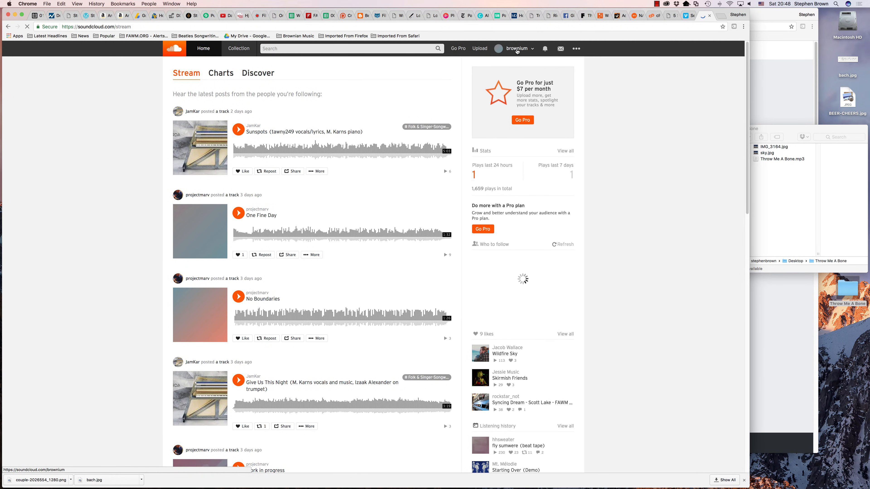
left_click(518, 51)
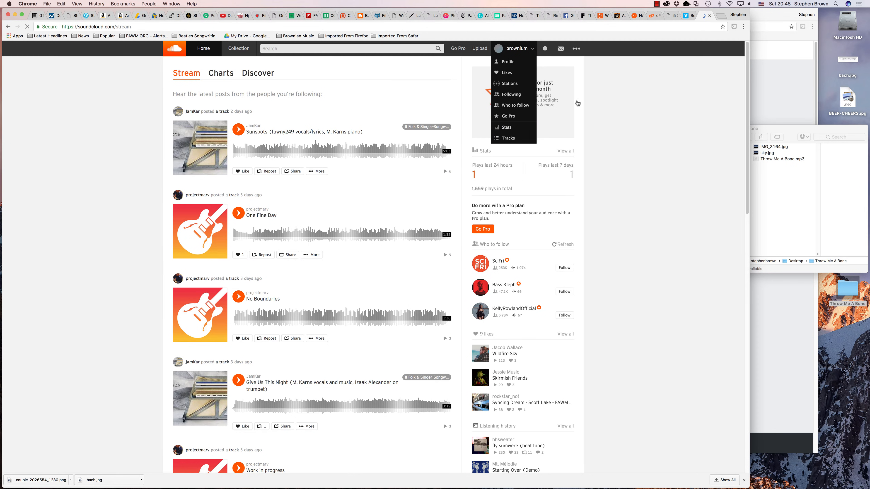
left_click(508, 65)
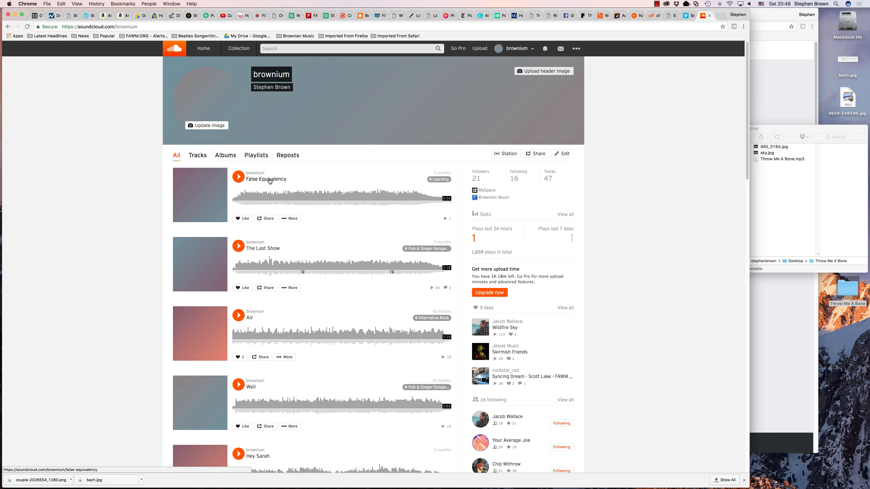
Copy the WordPress embed code for the "False Equivalency" track from its share options and return to the post being edited
left_click(270, 182)
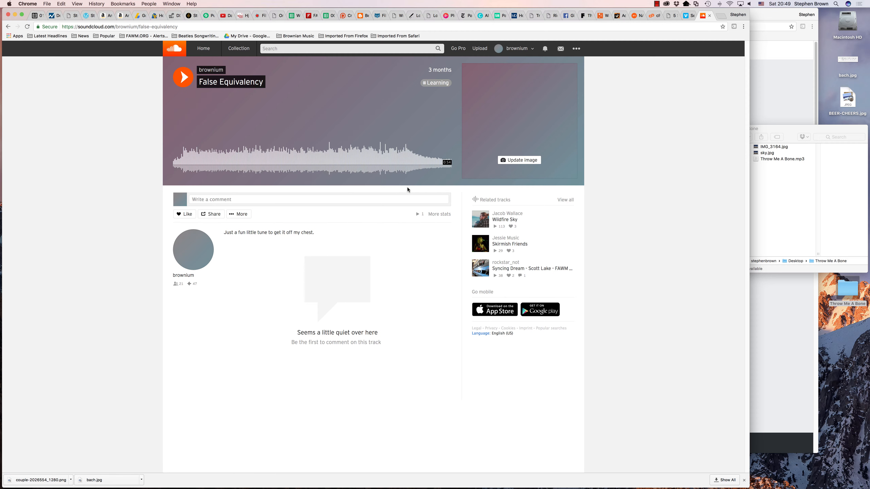
left_click(212, 215)
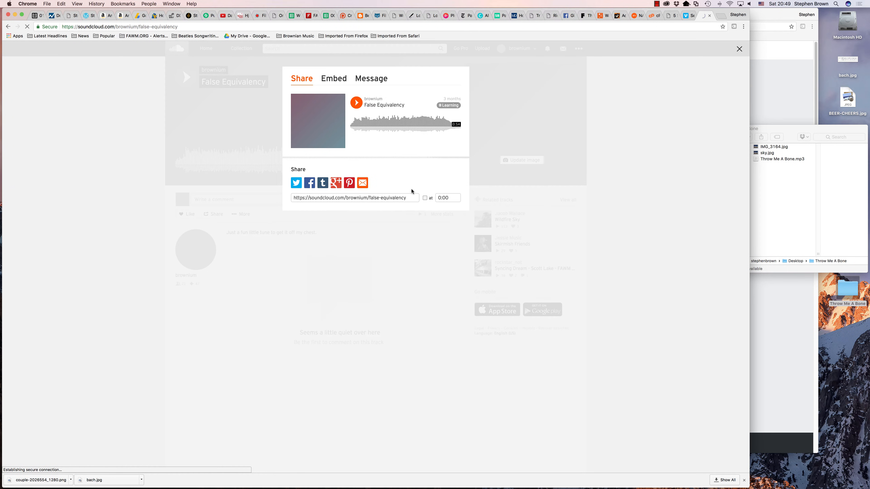
left_click_drag(411, 198, 291, 198)
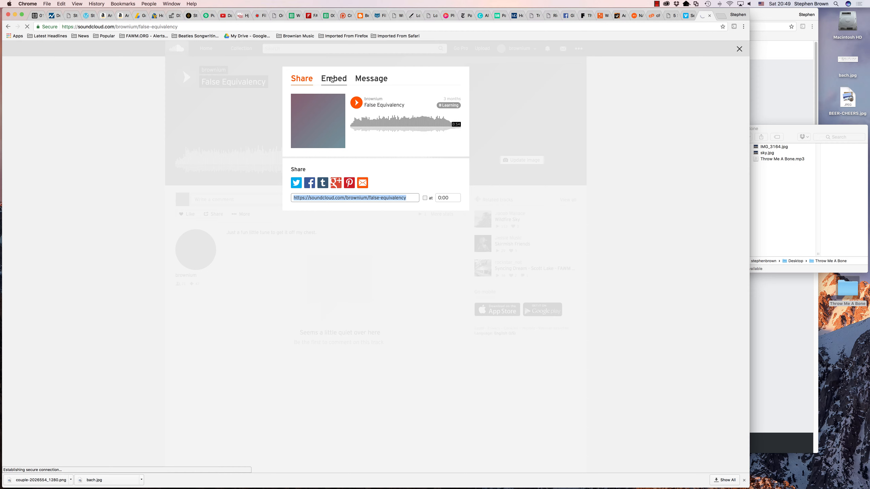
left_click(332, 79)
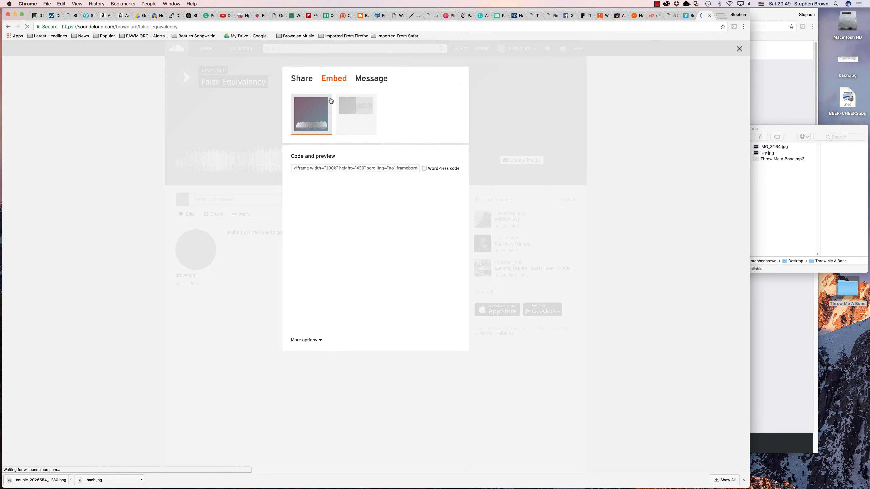
left_click_drag(301, 166, 435, 167)
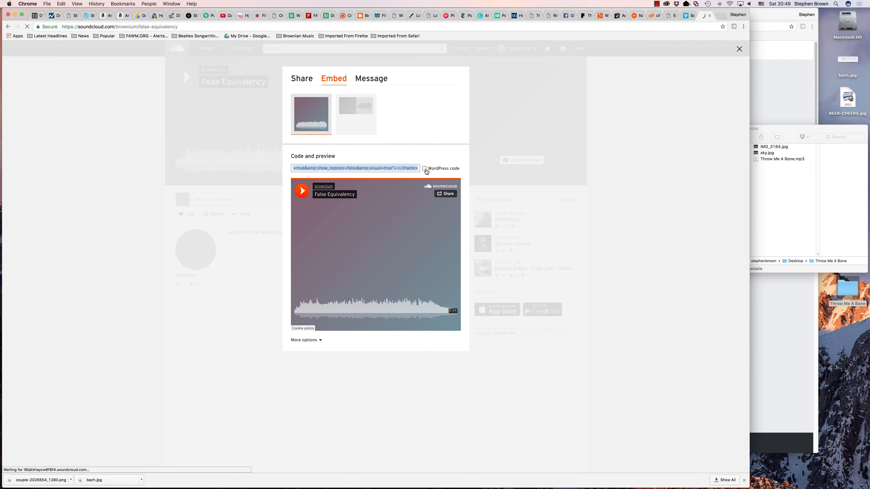
left_click(425, 169)
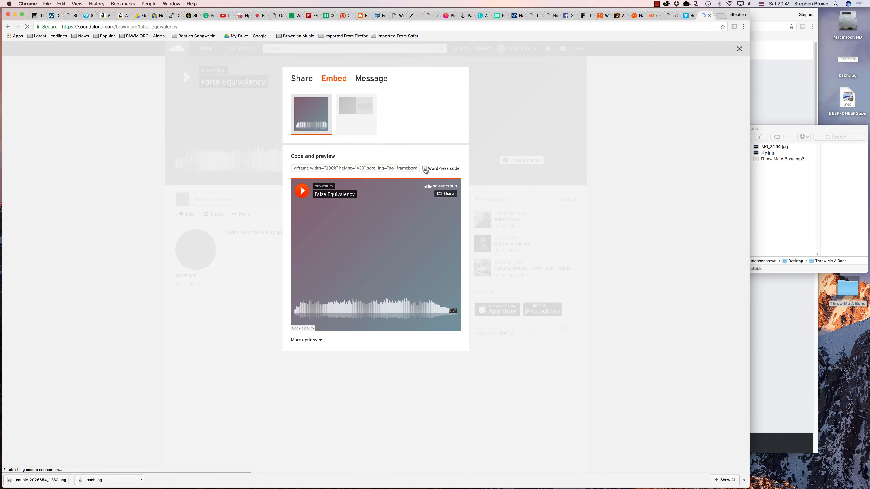
left_click(293, 169)
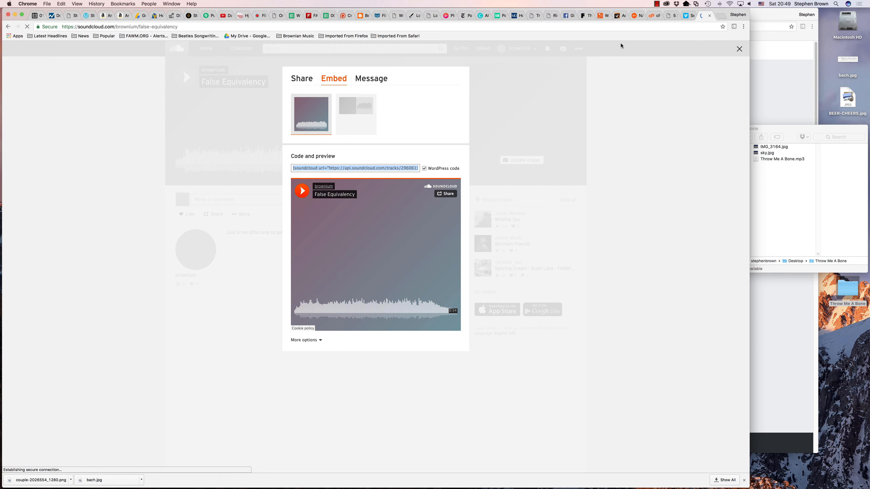
left_click(622, 16)
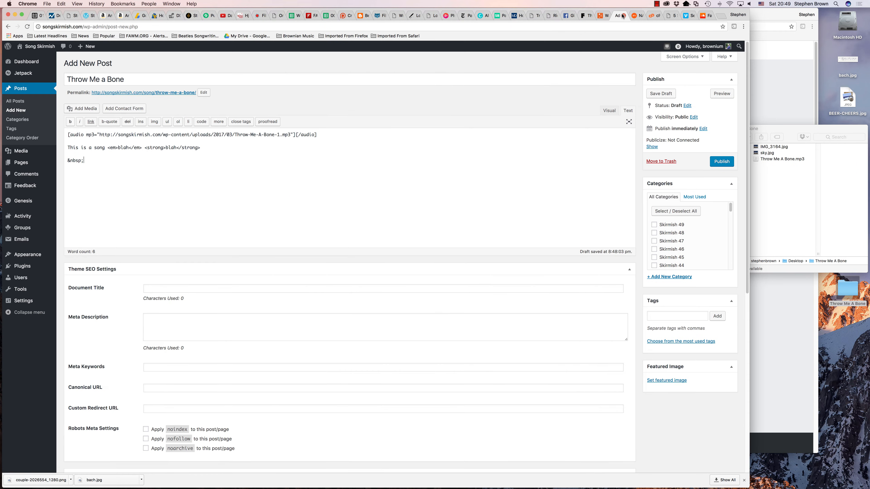
Try pasting the SoundCloud shortcode below the sentence in the visual editor, and cut it out again
left_click(610, 110)
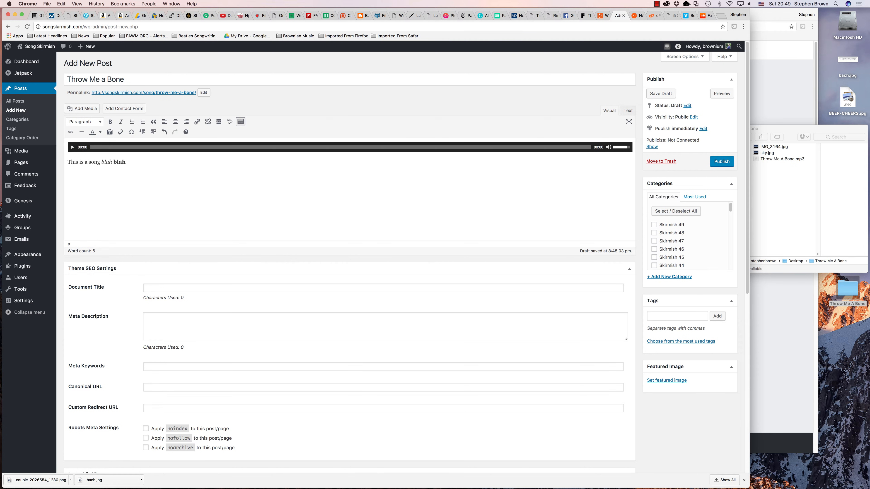
type("[soundcloud url=\"https://api.soundcloud.com/tracks/296061324\" params=\"auto_play=false&hide_related=false&show_comments=true&show_user=true&show_reposts=false&visual=true\" width=\"100%\" height=\"450\" iframe=\"true\" /]")
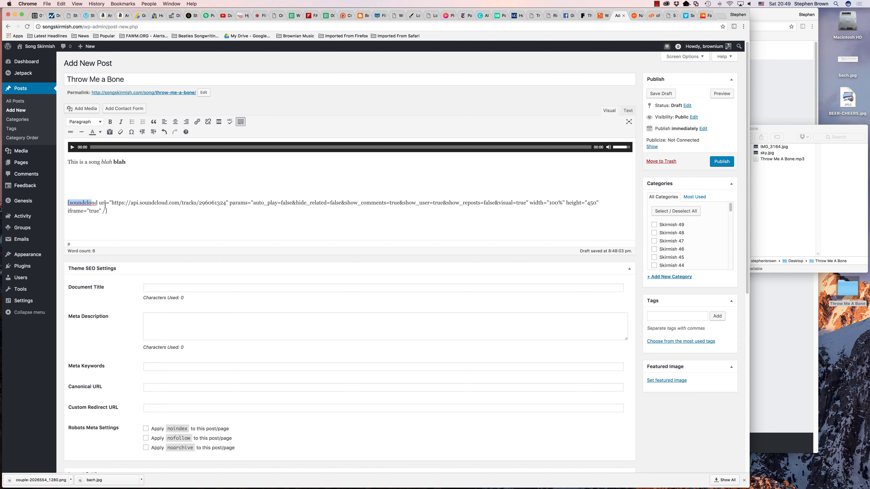
triple_click(69, 207)
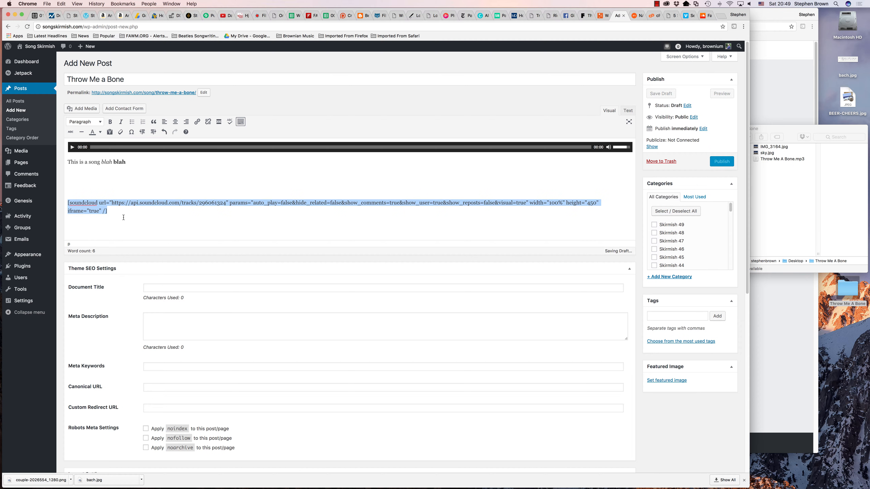
key("ctrl+x")
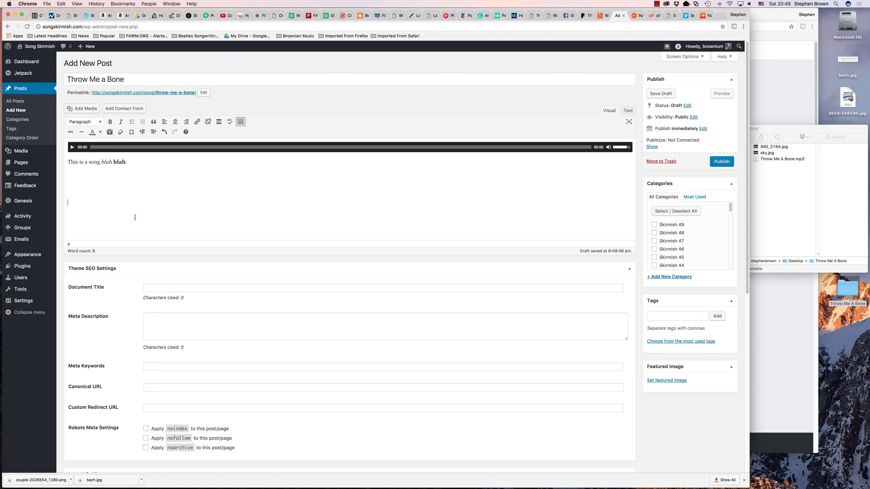
Paste the SoundCloud shortcode at the end of the post's HTML source and delete the blank lines above it in the visual editor
left_click(628, 111)
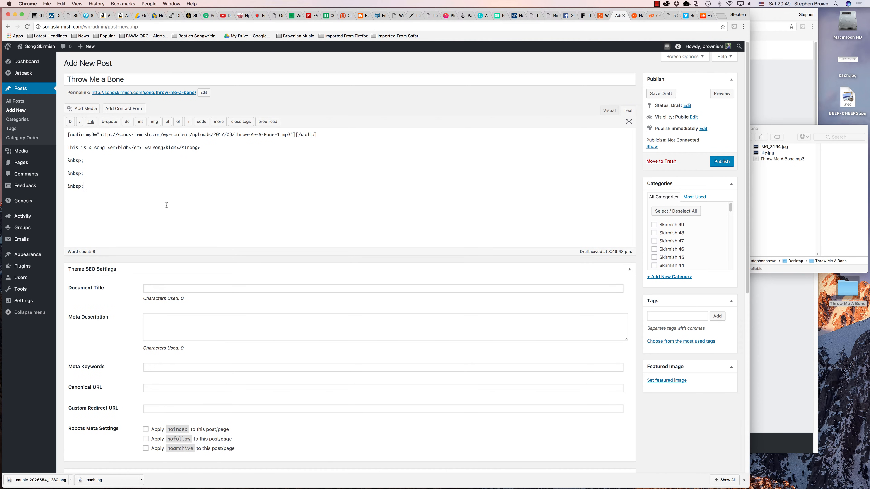
key("super+v")
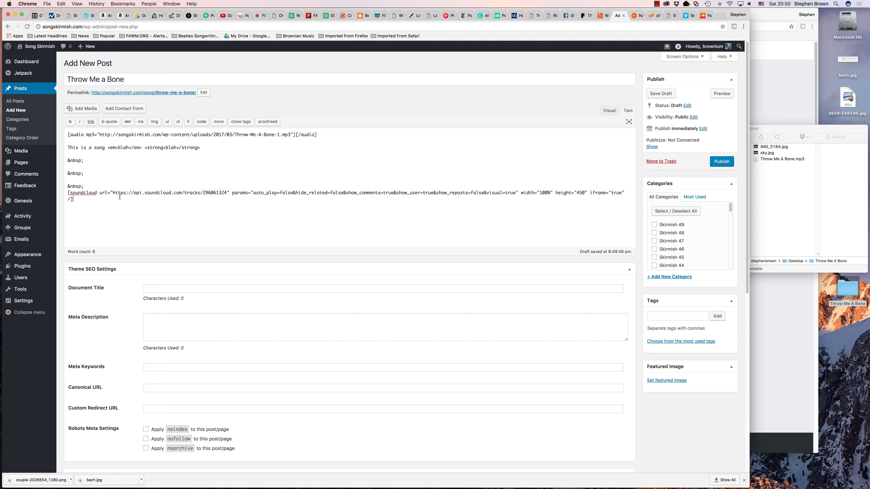
left_click(609, 111)
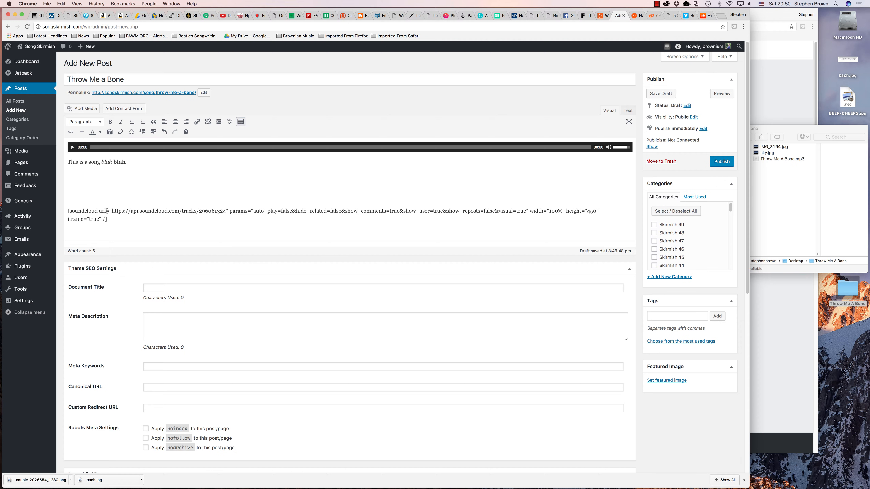
left_click(120, 198)
key("BackSpace")
key("BackSpace")
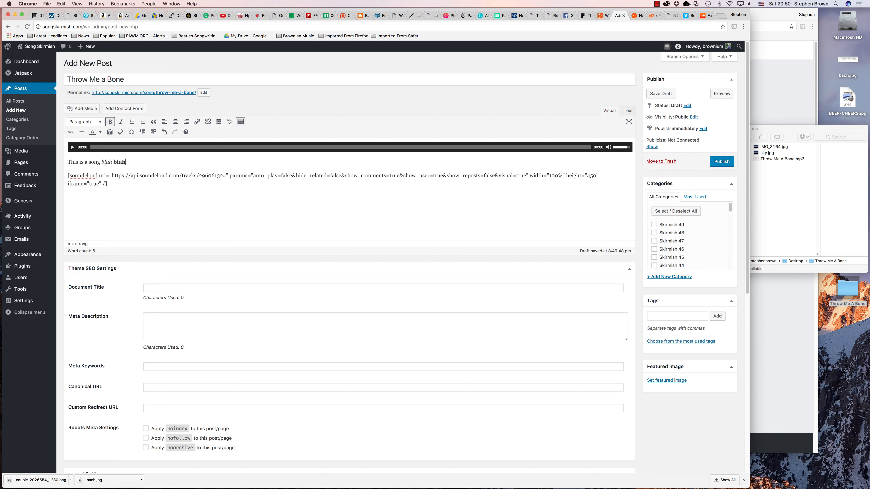
left_click_drag(104, 184, 83, 175)
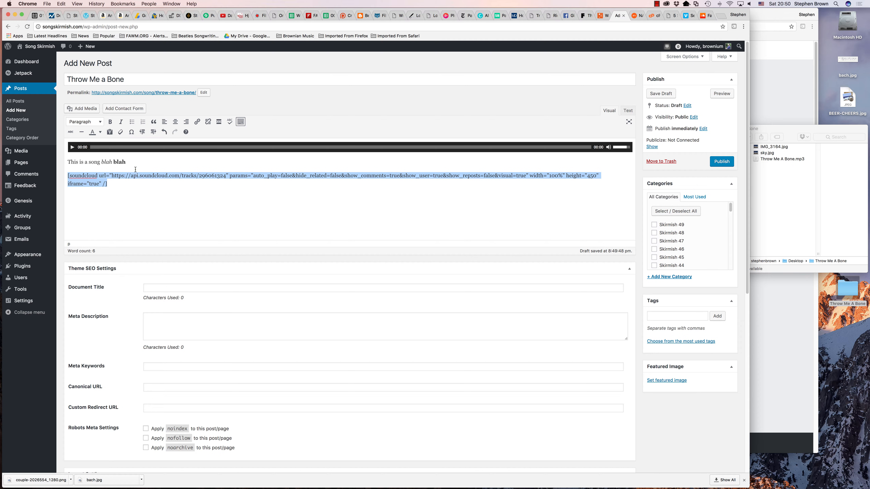
left_click(188, 216)
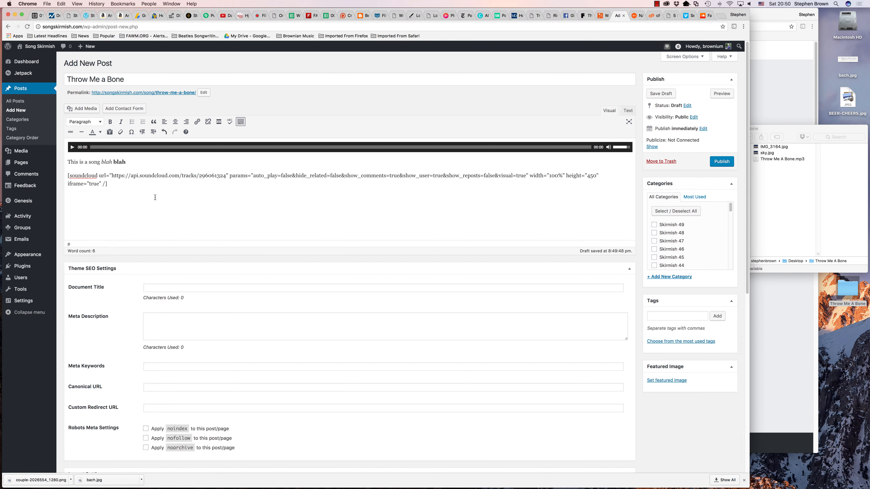
left_click_drag(117, 186, 68, 177)
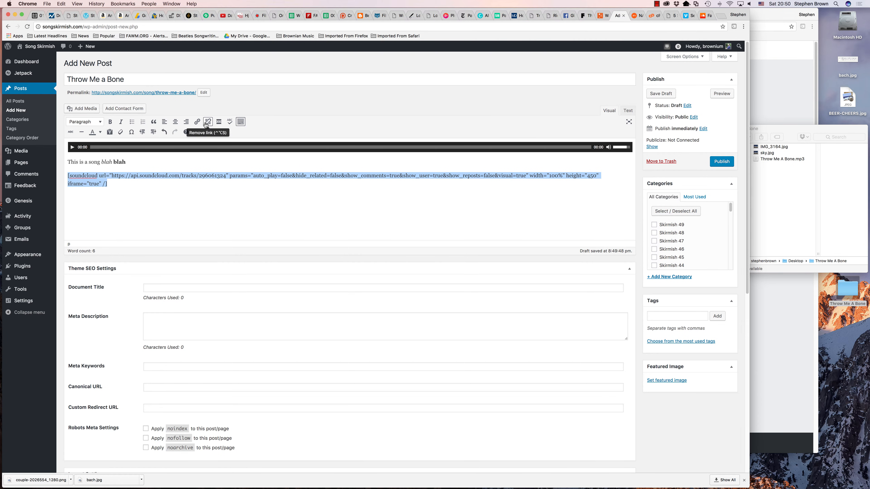
left_click(240, 123)
left_click(240, 122)
Insert the image cropped-SongSkirmish-1.jpg from the media library at full size below the SoundCloud shortcode
left_click(168, 205)
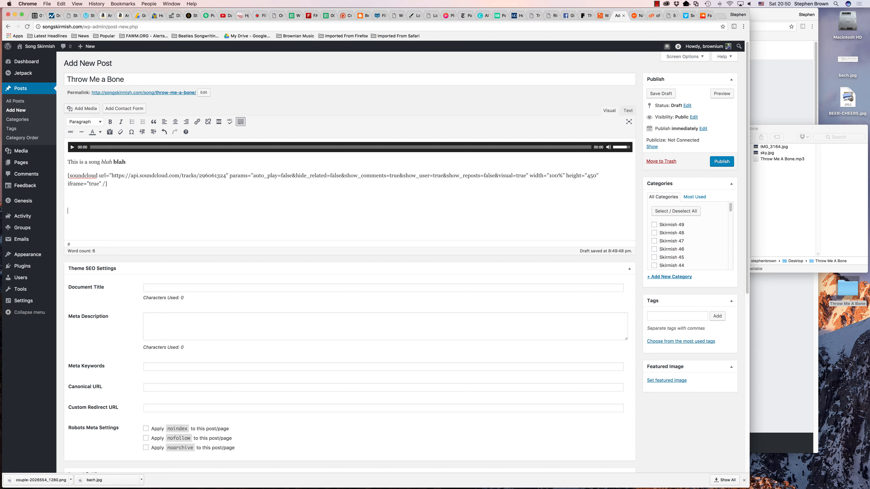
left_click(85, 109)
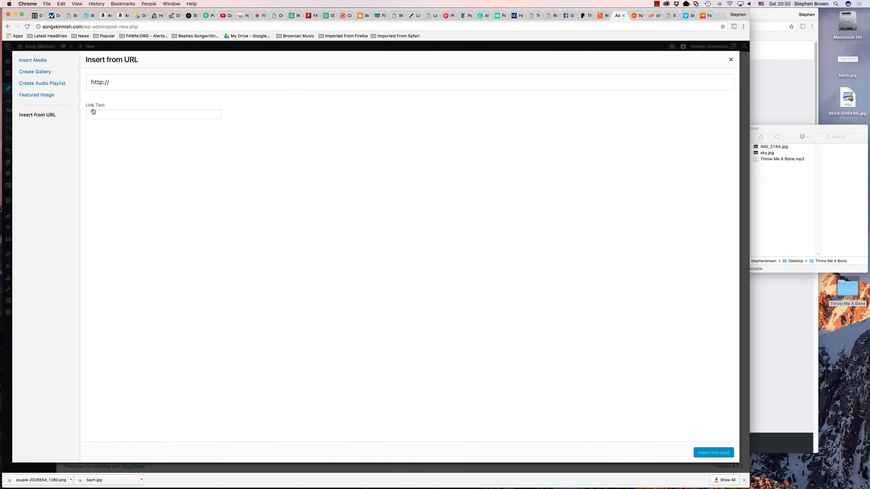
left_click(37, 62)
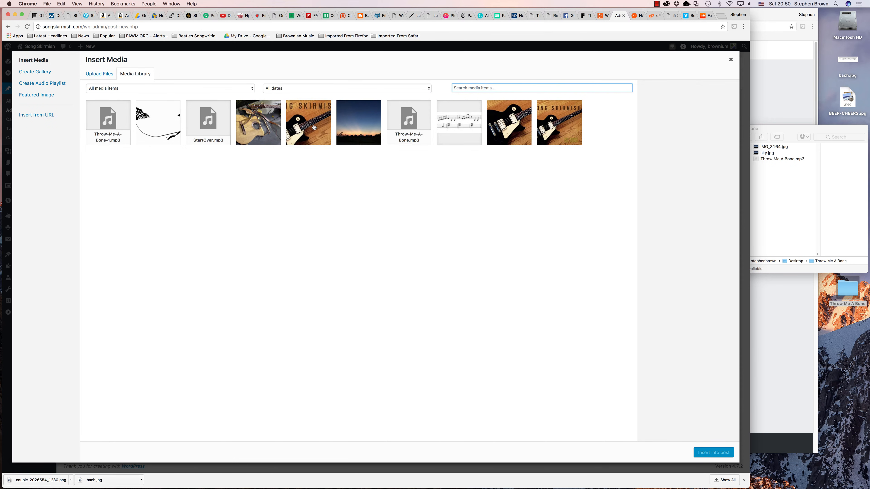
left_click(322, 119)
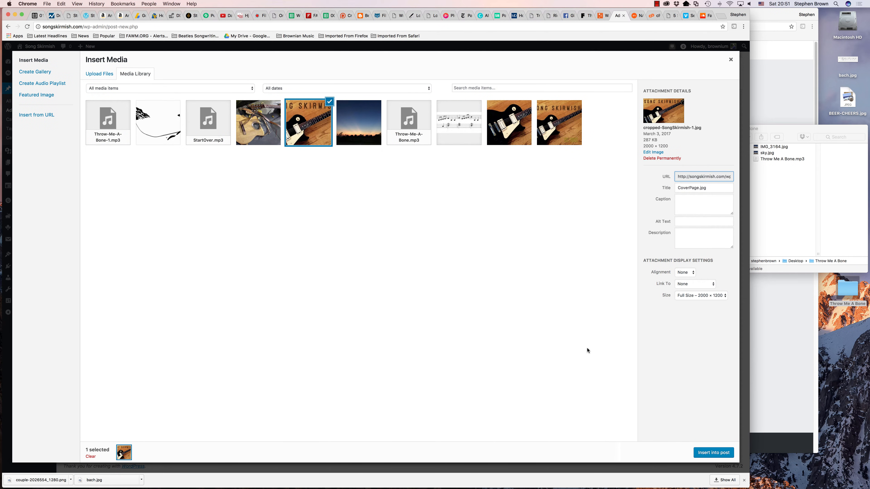
left_click(711, 455)
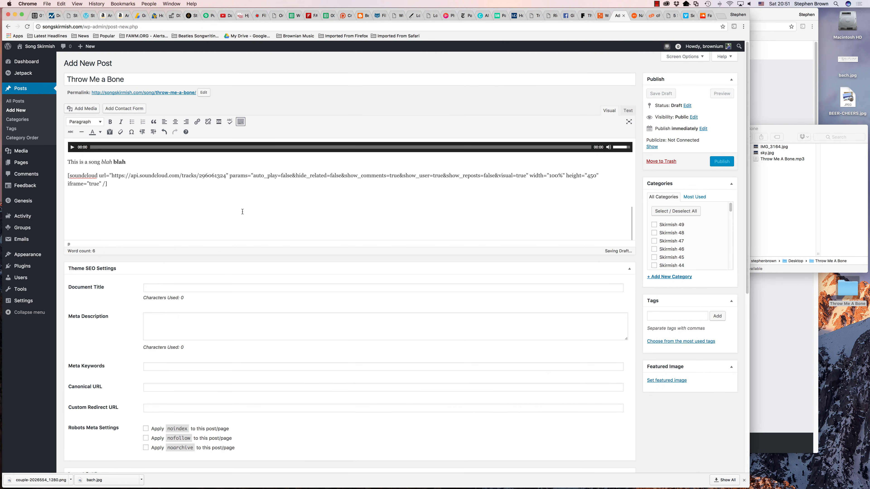
Look over the inserted Song Skirmish guitar image and remove it from the post
scroll(269, 224, "down", 3)
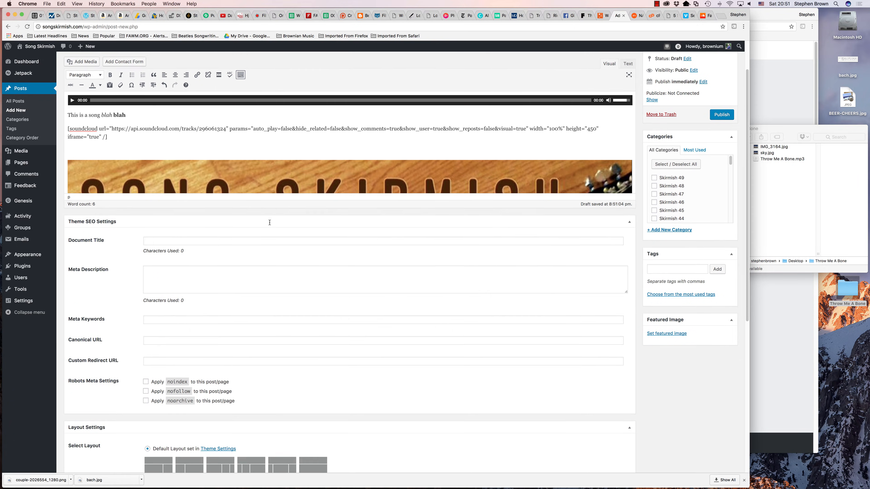
scroll(356, 196, "up", 3)
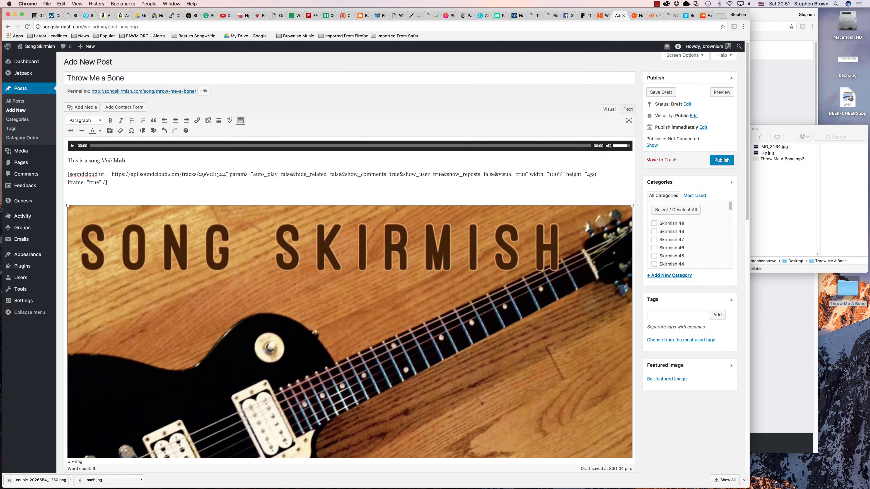
scroll(404, 226, "down", 5)
left_click(395, 241)
scroll(395, 240, "up", 8)
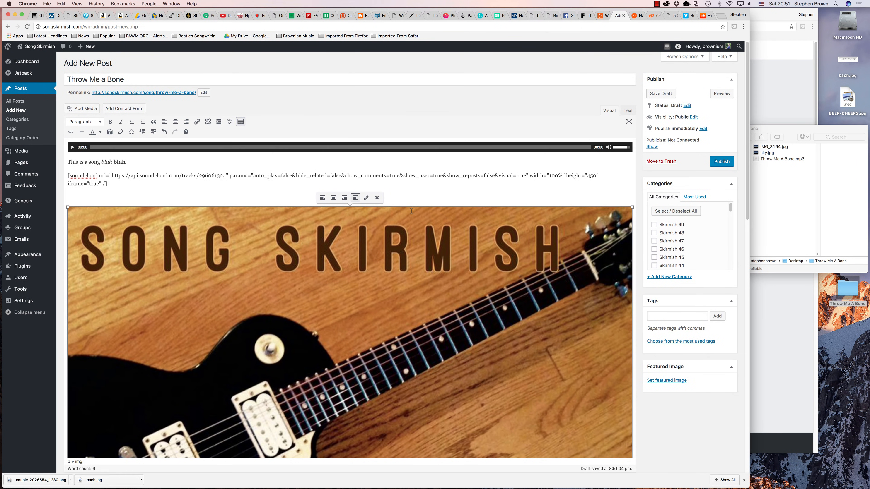
left_click(377, 198)
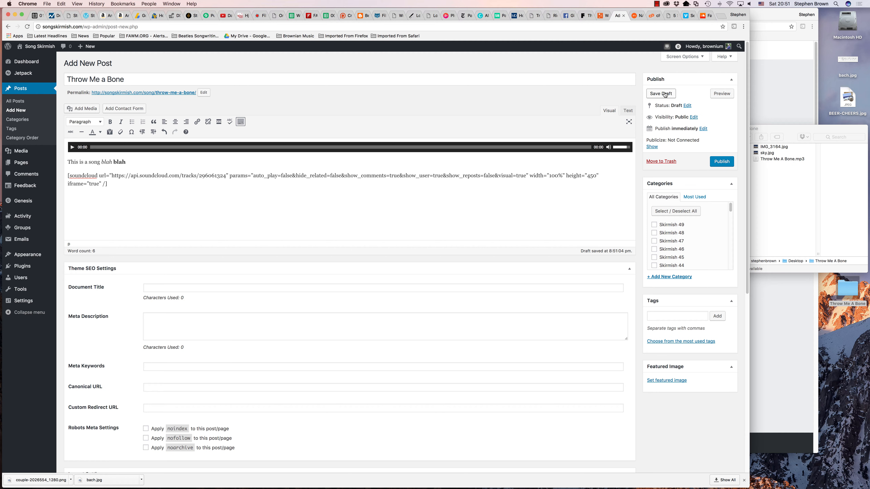
Preview the post to check the audio player and the embedded SoundCloud track, and return to the editor
left_click(722, 95)
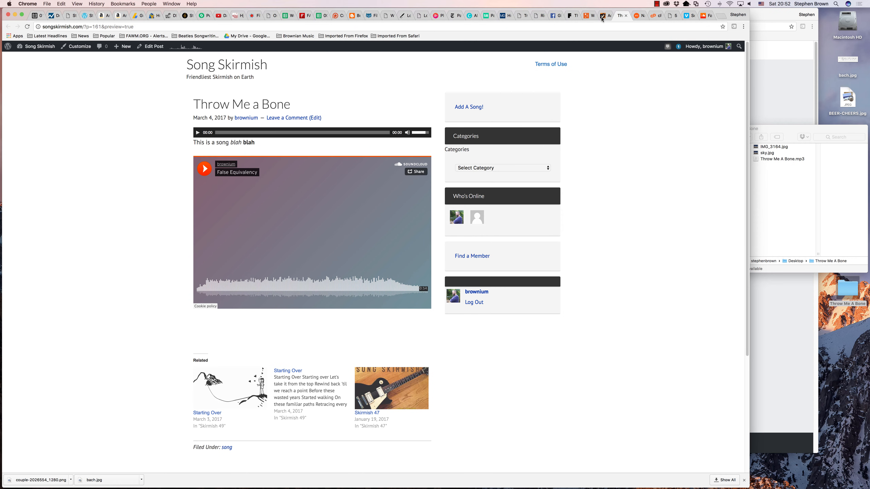
left_click(625, 16)
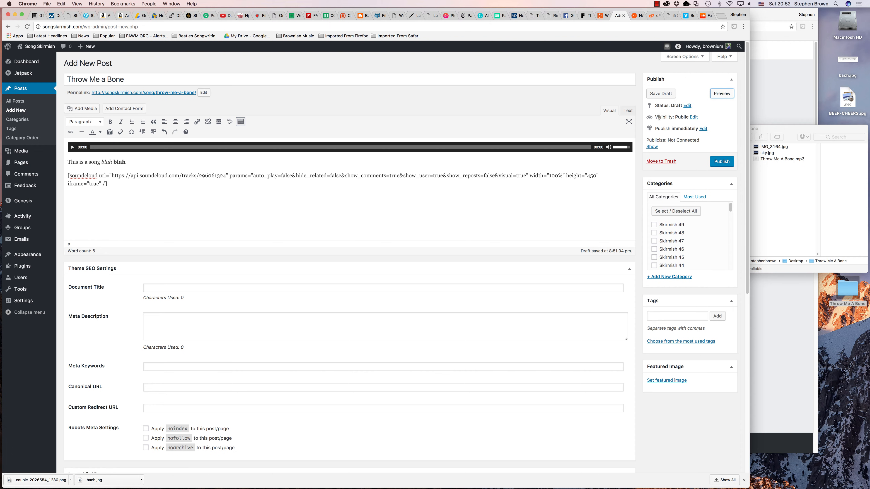
Try the Private and Password protected visibility options, and confirm the post's visibility as Public
left_click(694, 118)
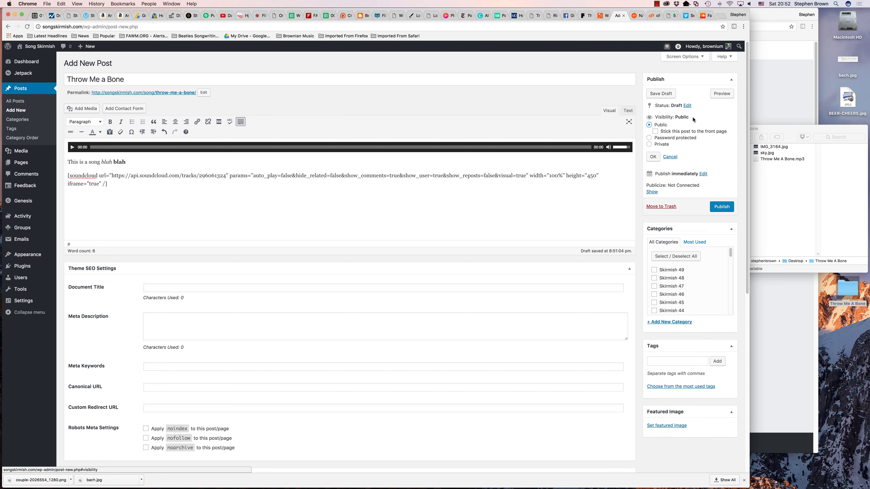
left_click(649, 144)
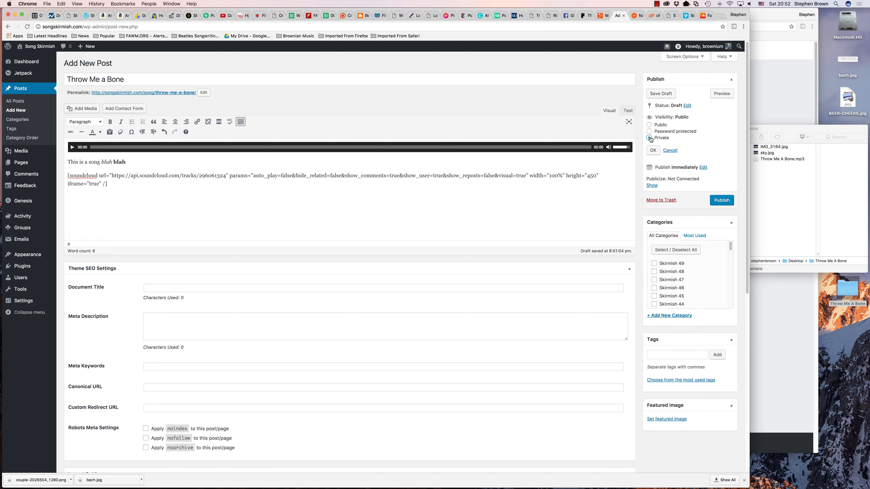
left_click(660, 132)
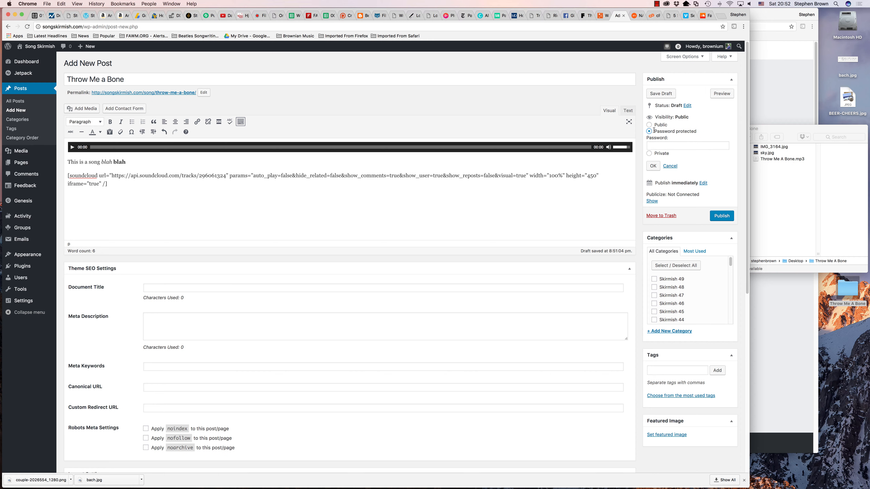
left_click(664, 144)
left_click(649, 126)
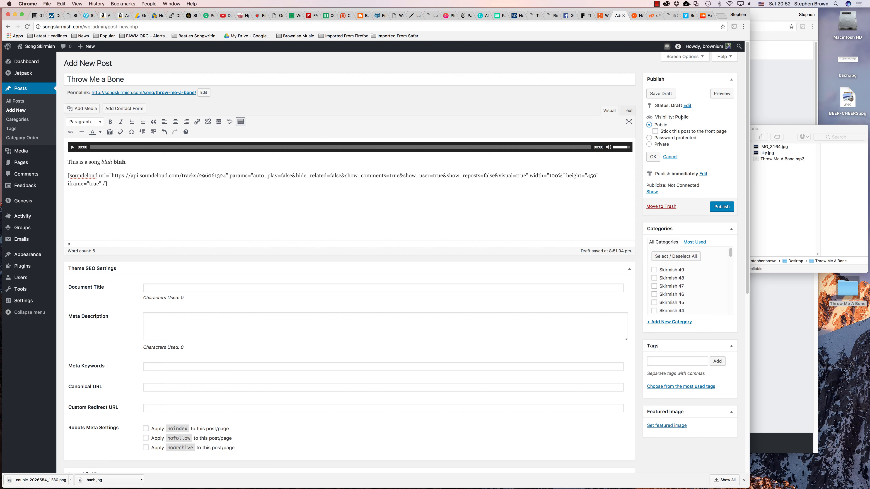
left_click(654, 156)
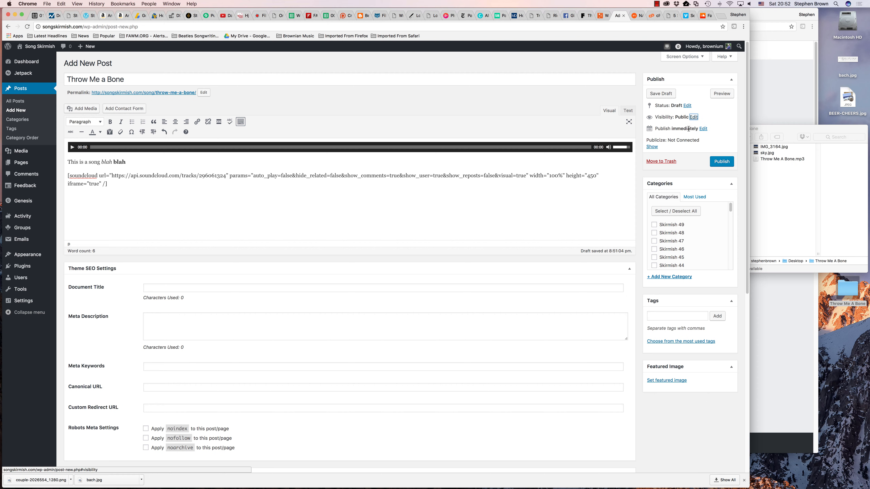
Look at the publish date and time options and leave the post set to publish immediately
left_click(704, 130)
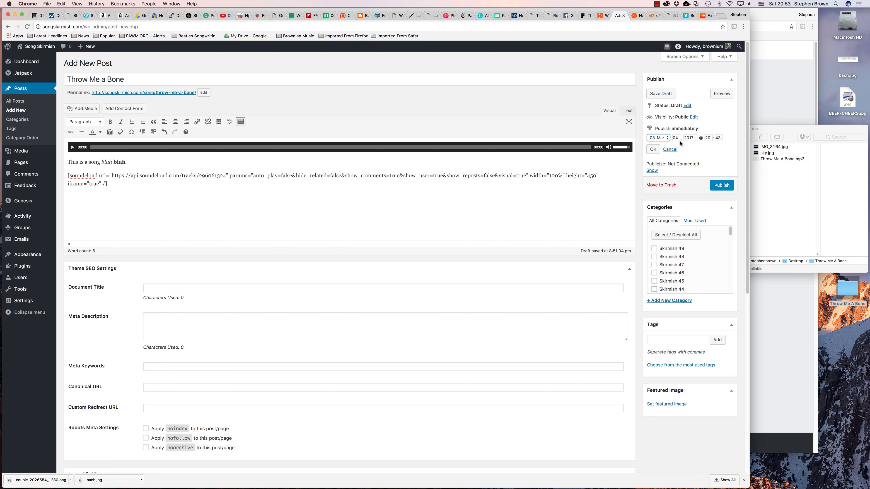
left_click(669, 149)
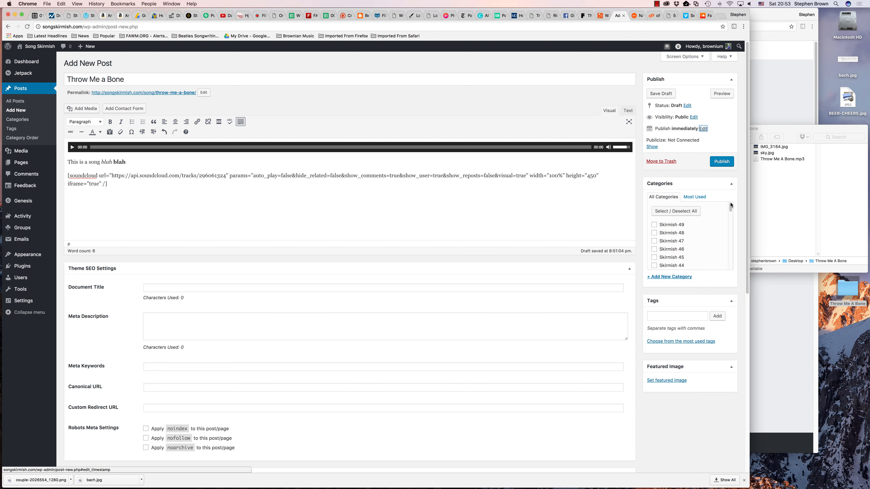
Assign the post to the song category and publish it
left_click_drag(730, 205, 731, 204)
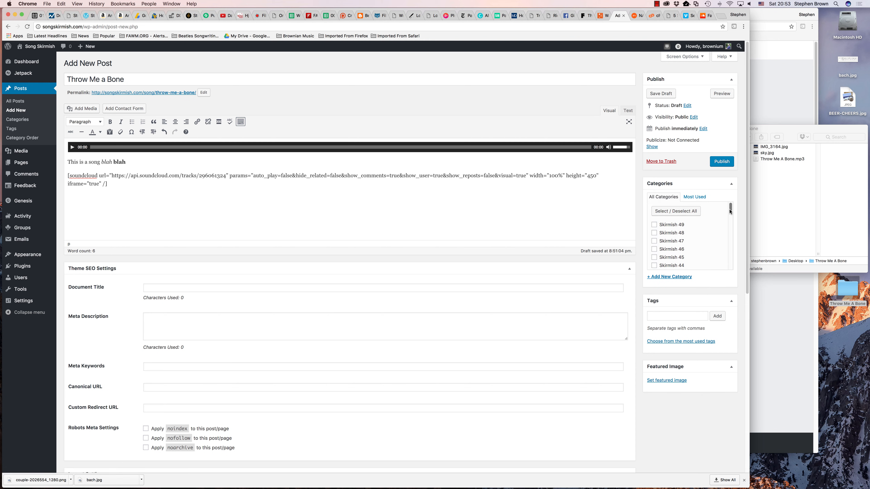
left_click_drag(731, 212, 731, 219)
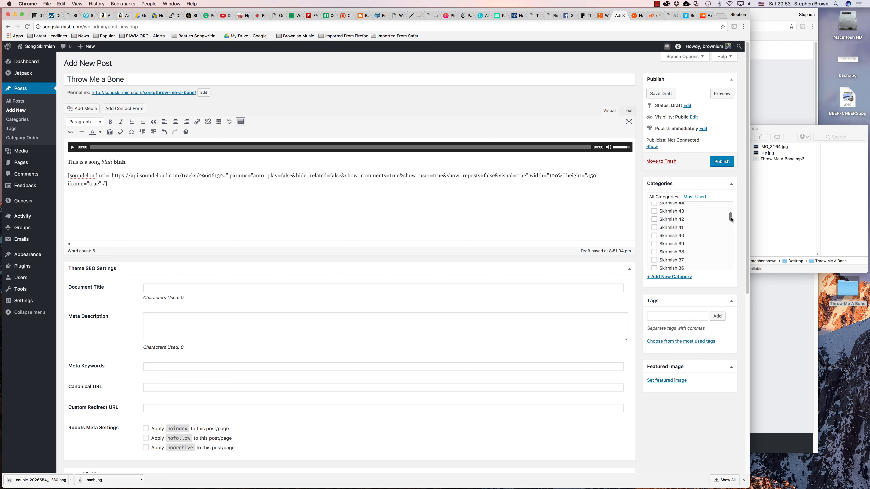
mouse_move(731, 219)
left_mouse_down()
mouse_move(728, 273)
mouse_move(729, 205)
left_mouse_up()
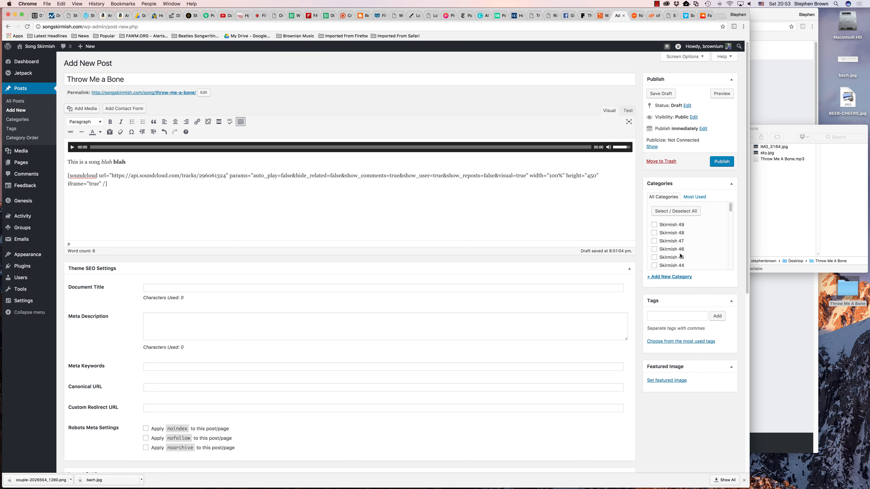
left_click_drag(730, 207, 731, 279)
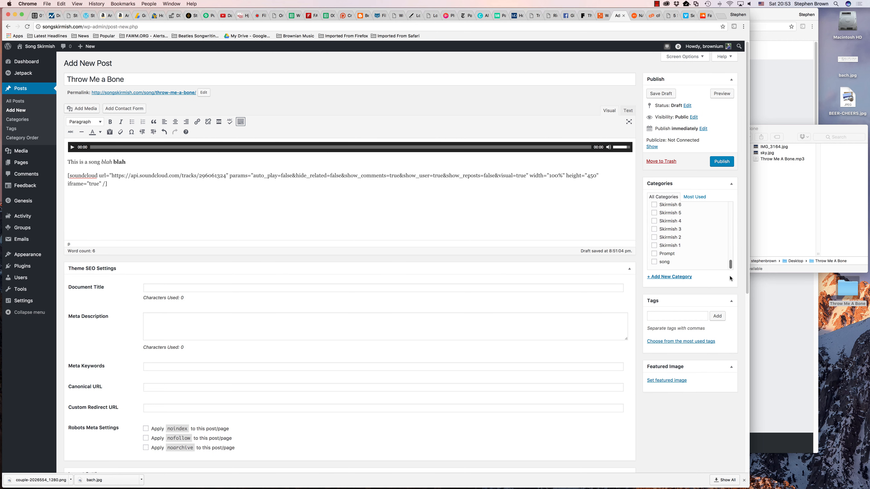
left_click(654, 262)
left_click(663, 319)
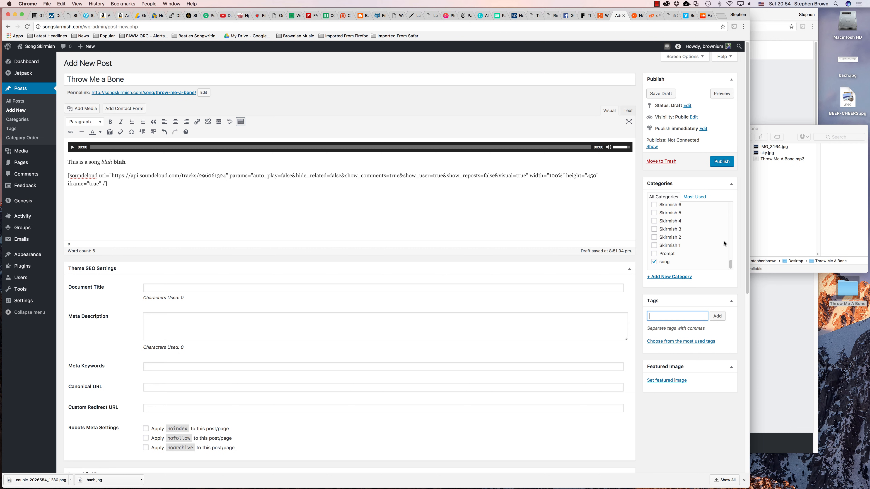
left_click(721, 164)
left_click(720, 164)
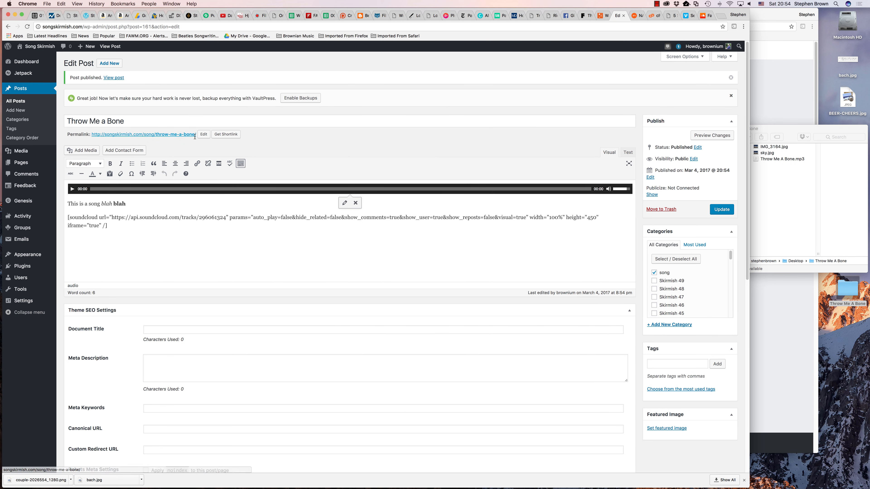
Select the published post's permalink URL, then view its shortlink and dismiss it
triple_click(96, 136)
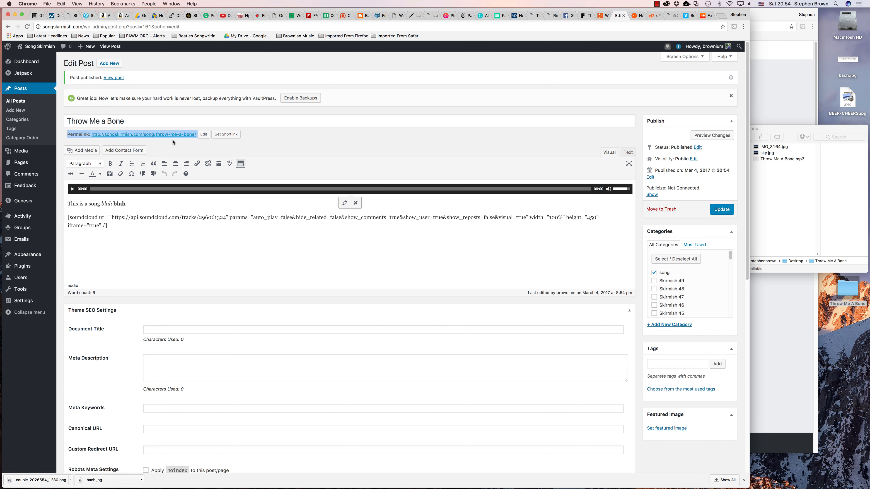
left_click(336, 138)
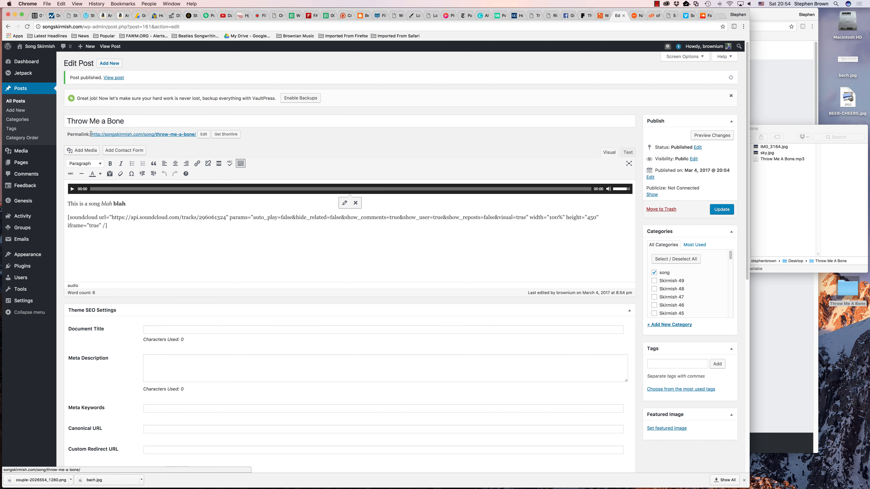
left_click_drag(91, 134, 193, 133)
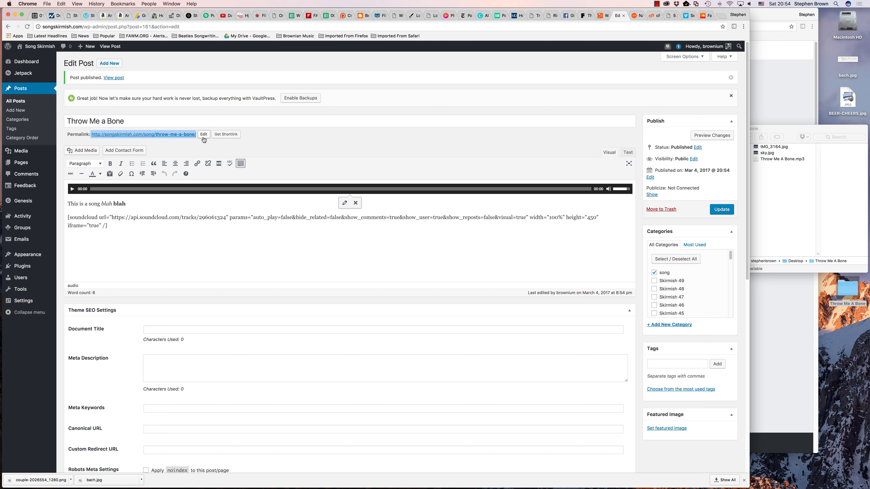
left_click(227, 135)
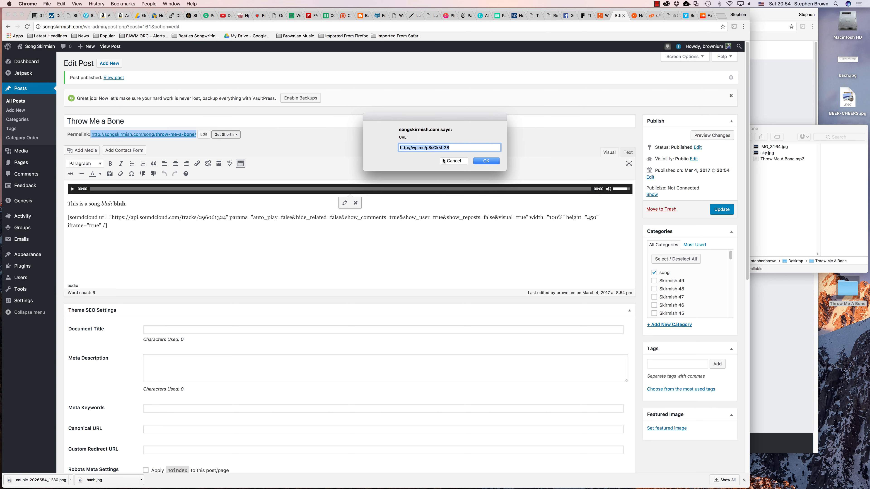
left_click(449, 162)
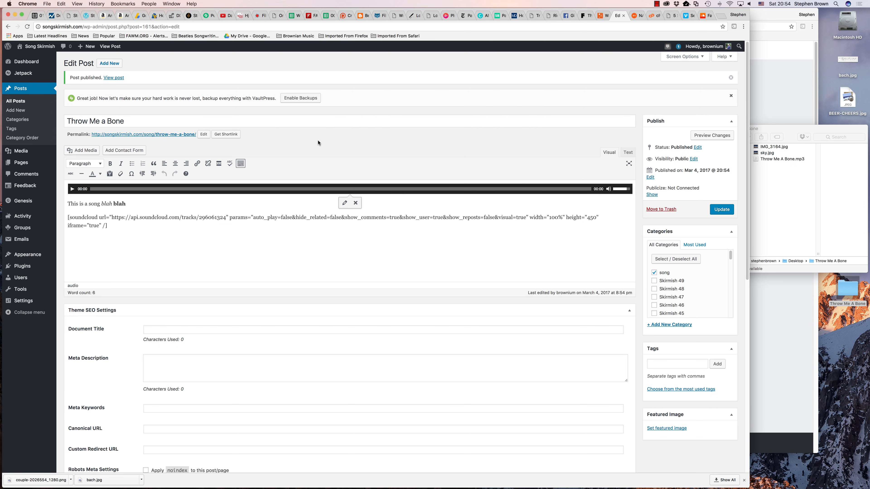
View the published "Throw Me a Bone" post on the live site
scroll(318, 143, "down", 1)
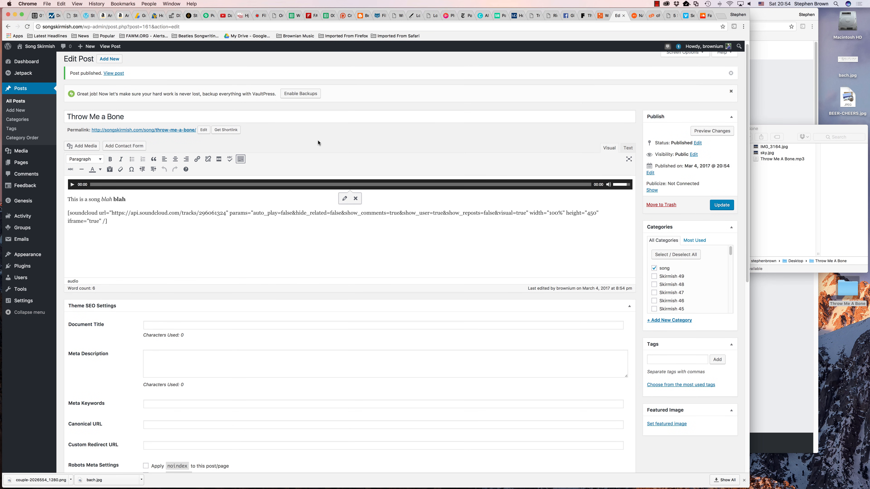
scroll(264, 129, "up", 1)
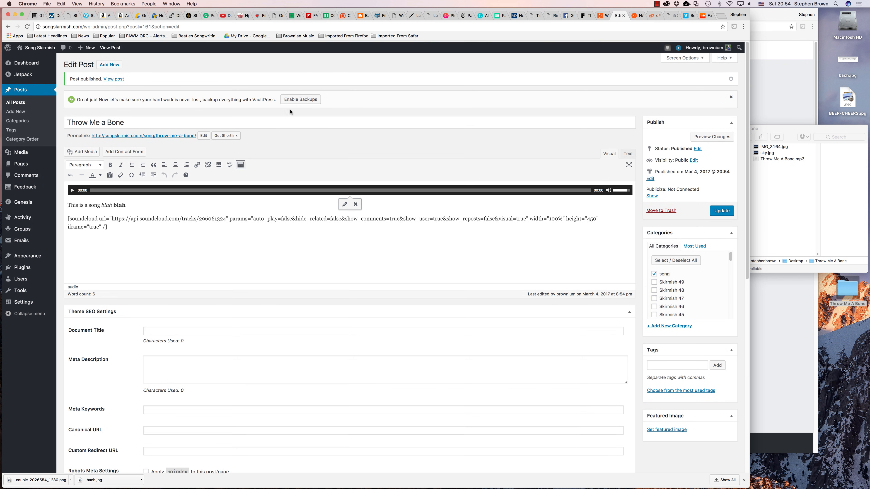
left_click(109, 47)
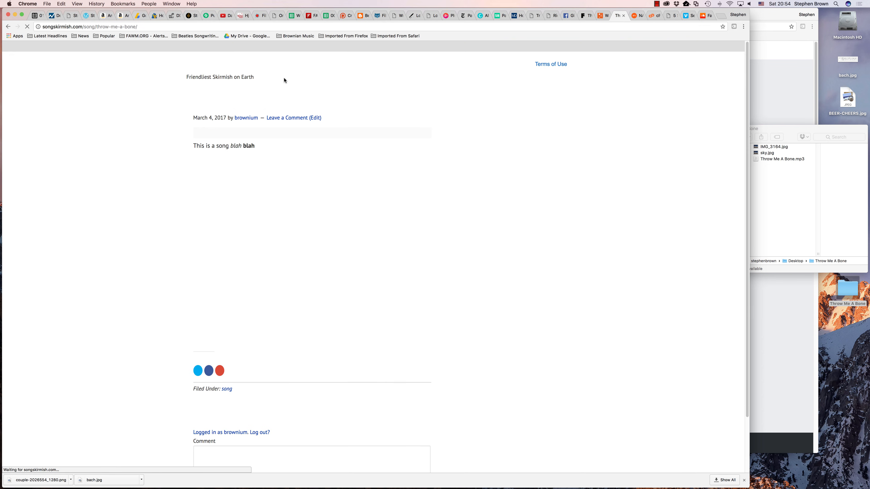